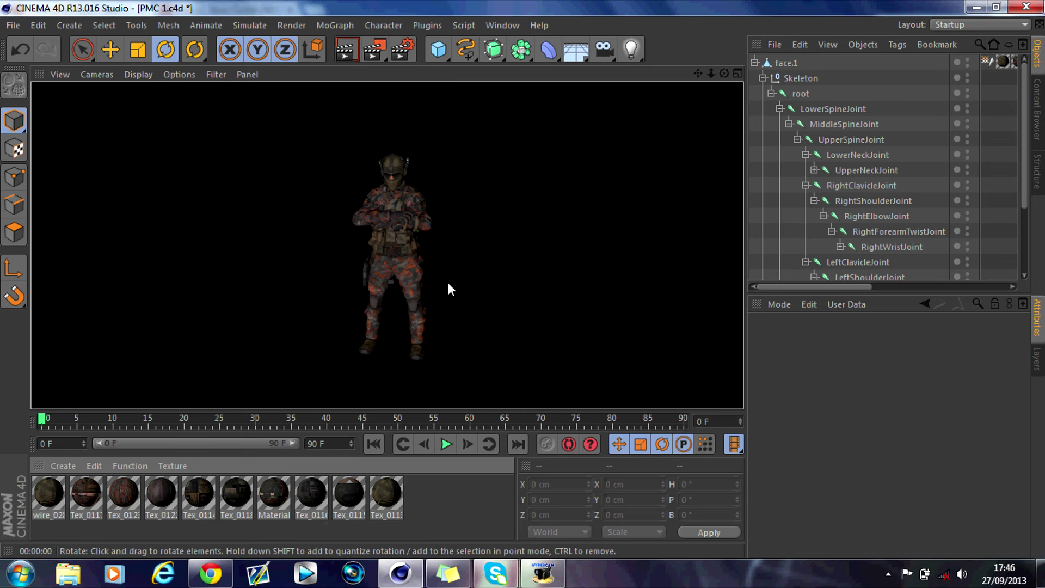
- Dismiss the black test render so the Perspective view shows the editable soldier scene
click(637, 245)
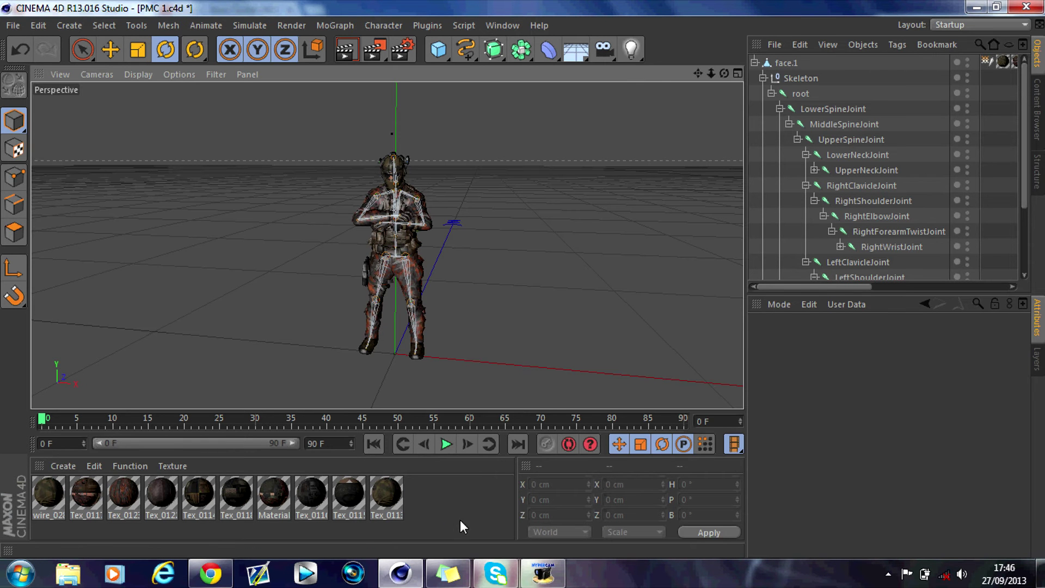
- Create material Mat with Specular off and the 03-26-03 game-capture video as its Color texture
double_click(429, 502)
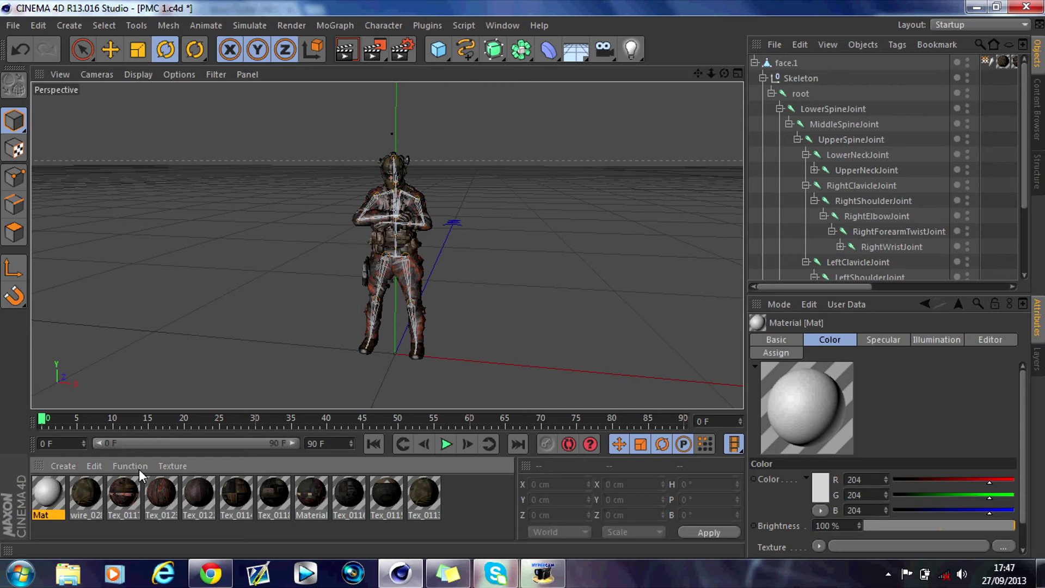
double_click(48, 495)
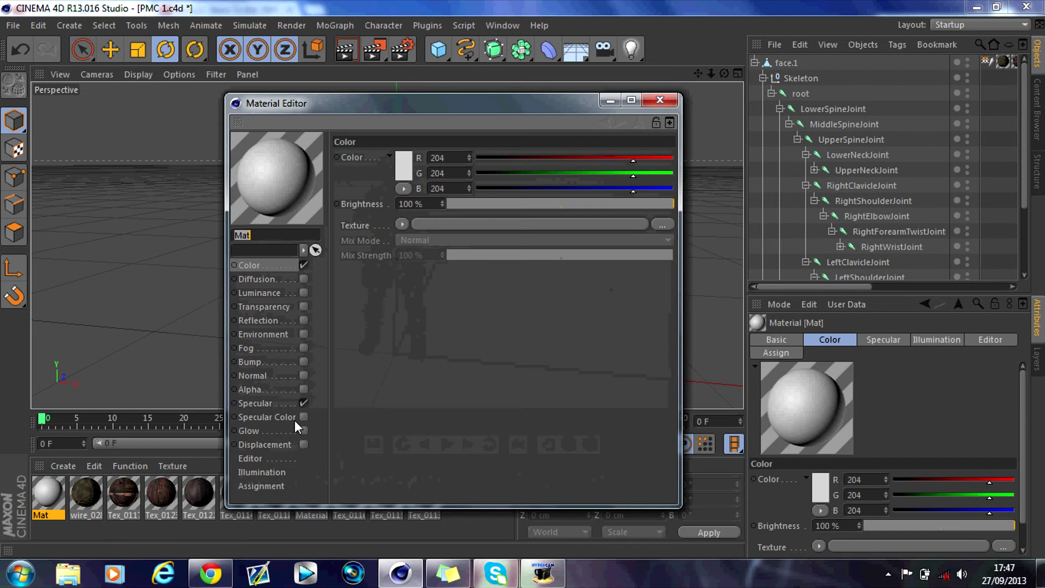
click(304, 404)
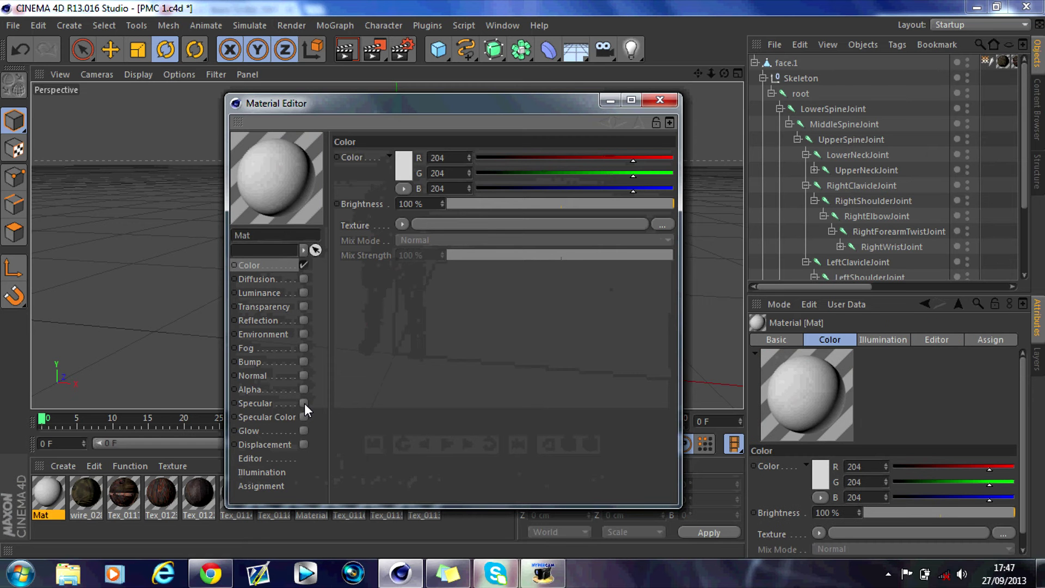
click(402, 224)
click(417, 220)
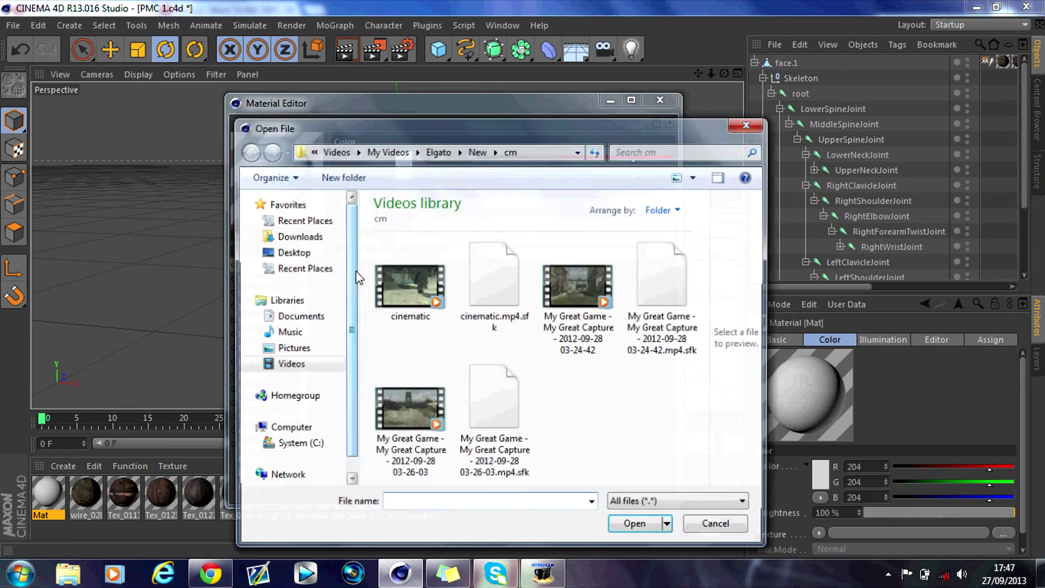
click(409, 439)
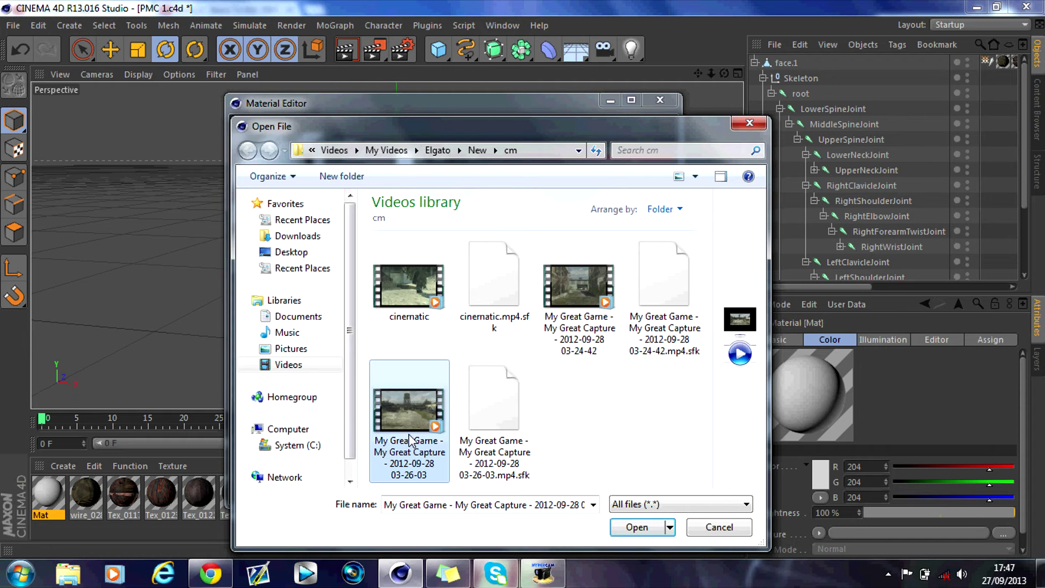
click(637, 527)
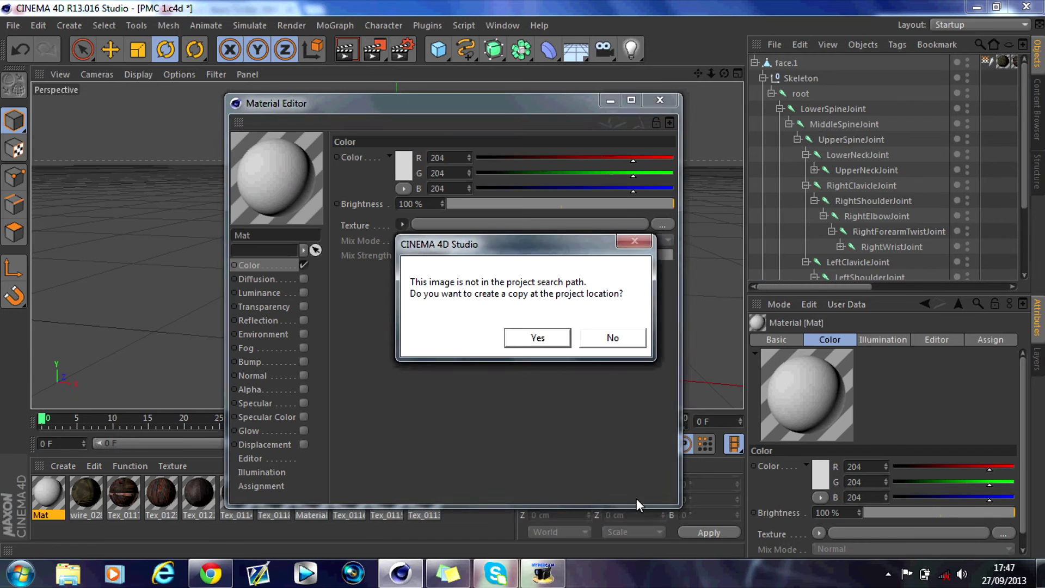
click(612, 335)
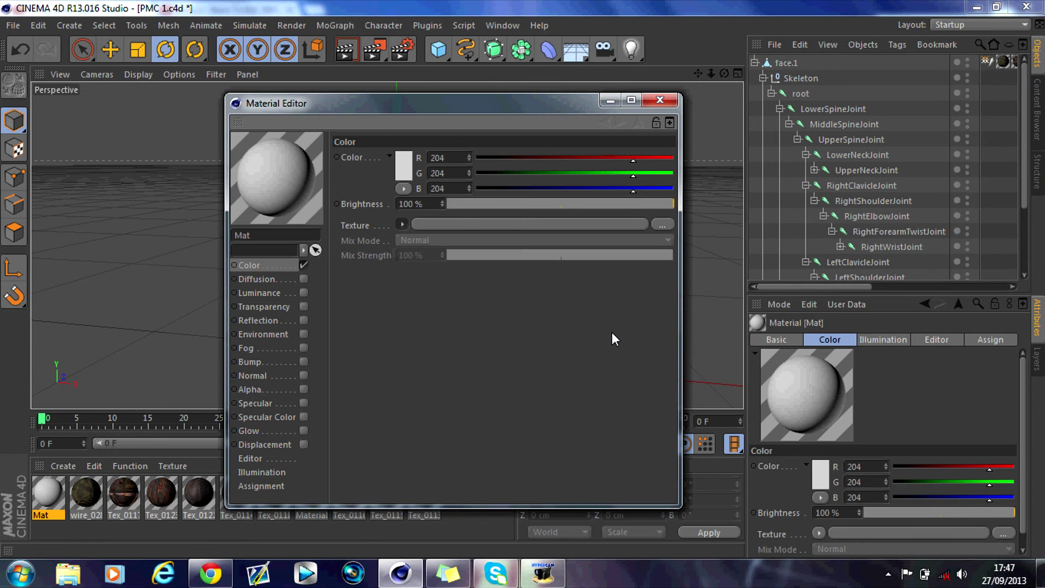
click(665, 103)
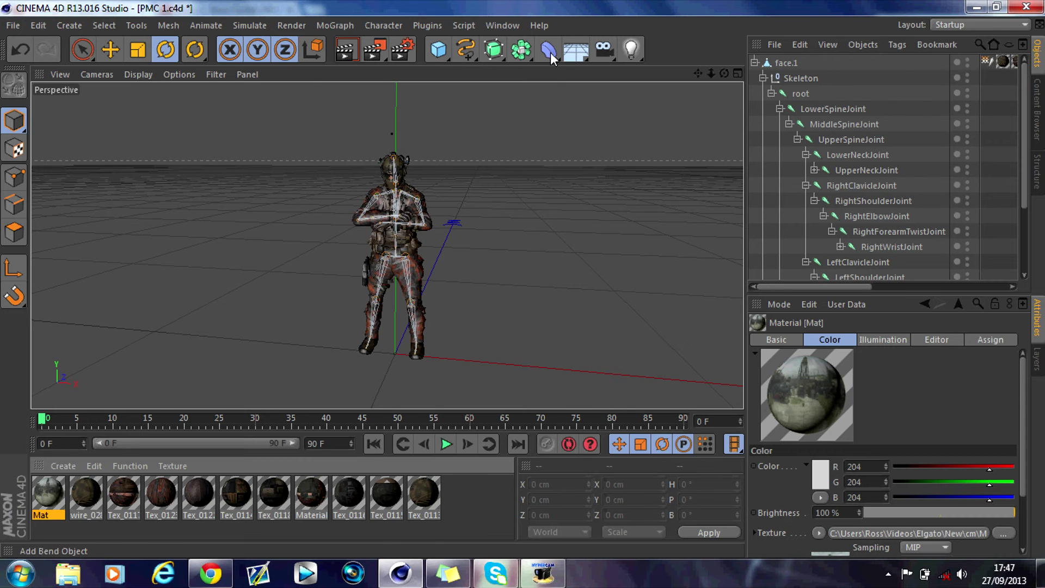
- Add a Background object and apply the Mat material to it
click(579, 53)
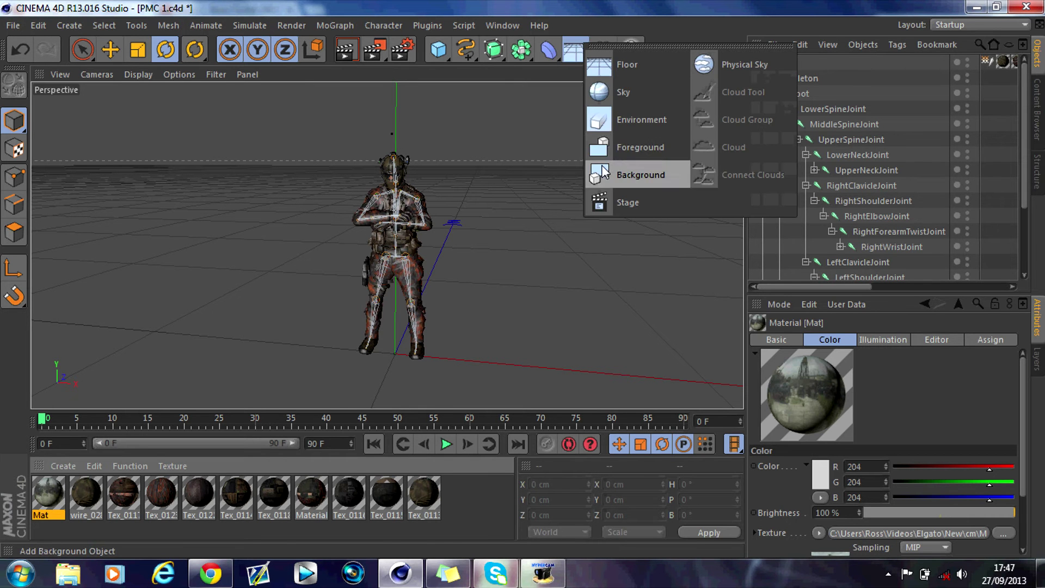
click(605, 172)
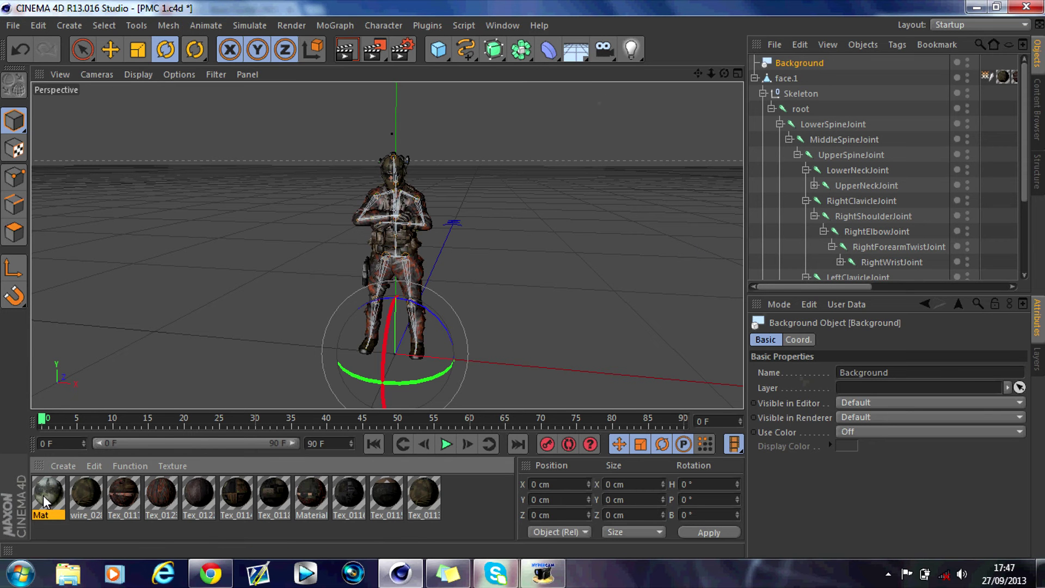
drag(43, 492, 804, 64)
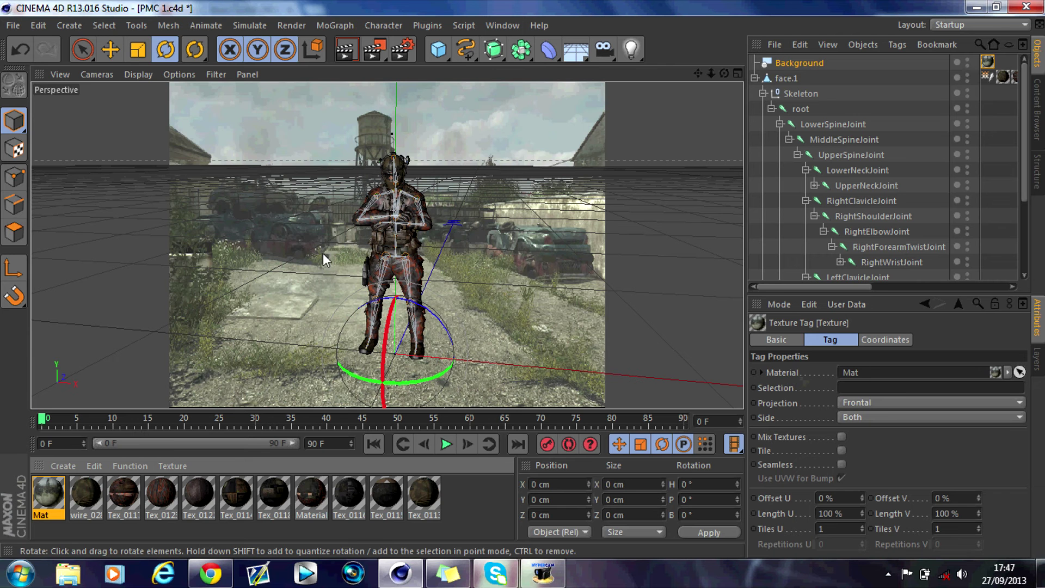
click(401, 49)
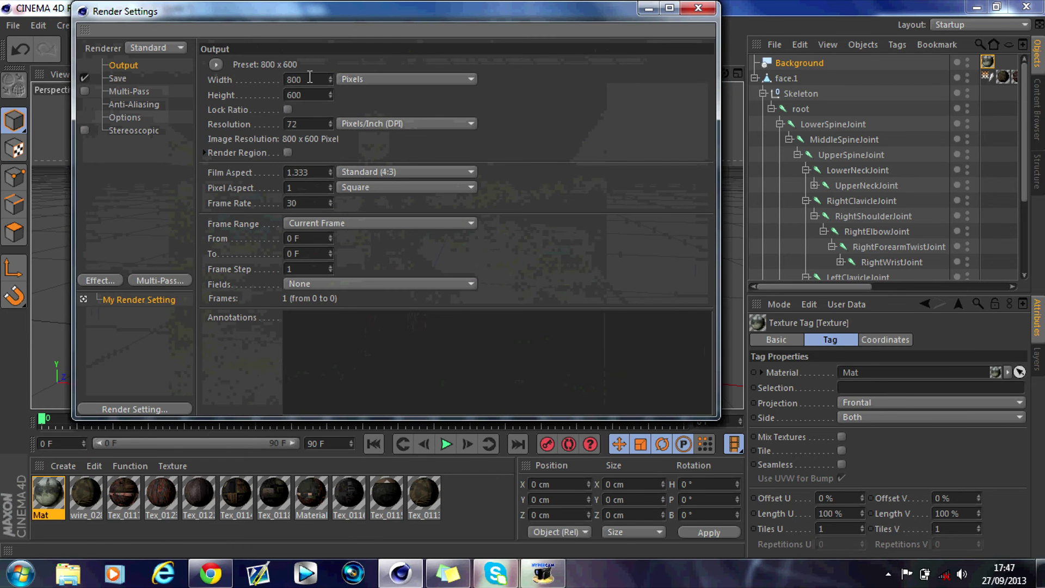
- Set the render output width to 1280 and height to 720
double_click(309, 76)
text(1280)
key(Tab)
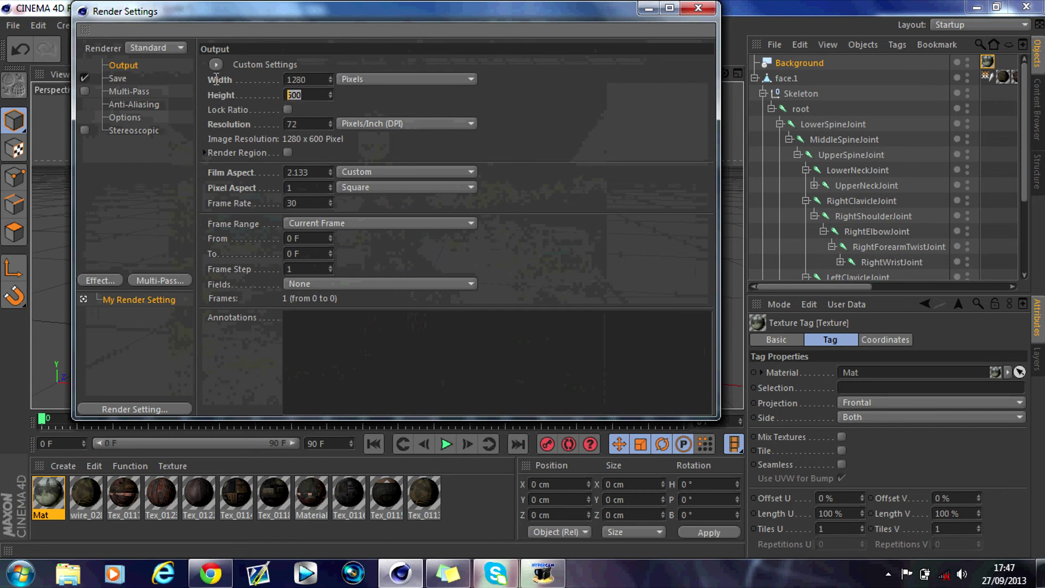
text(720)
key(Return)
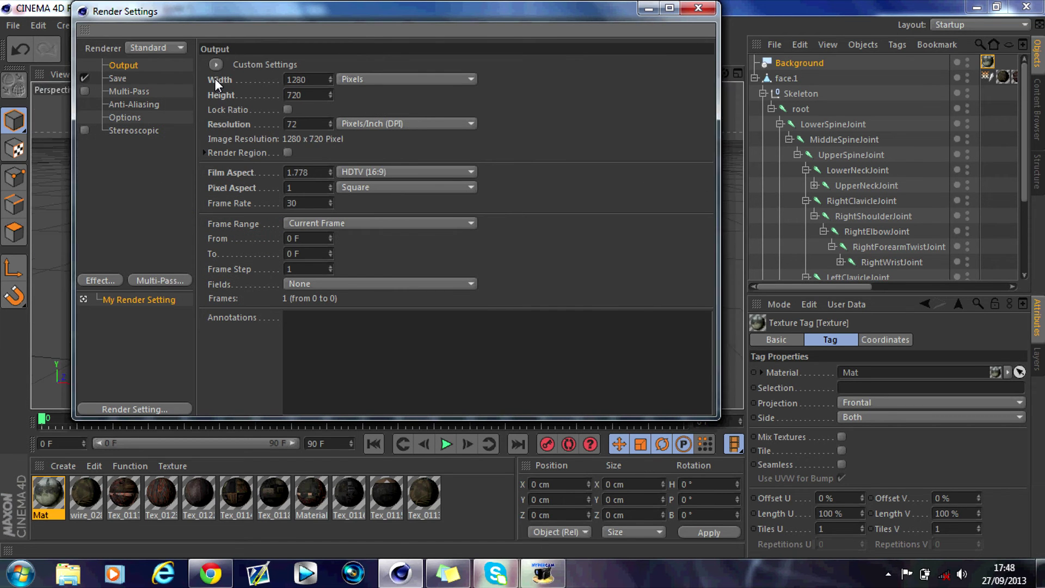
click(702, 6)
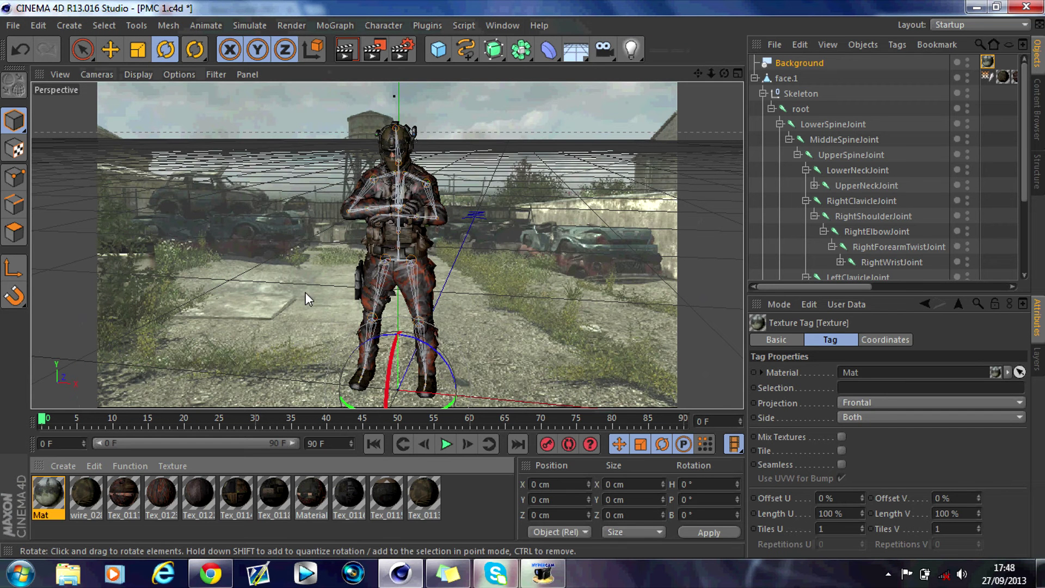
- Frame the soldier against the game backdrop and render a viewport preview
drag(698, 73, 387, 246)
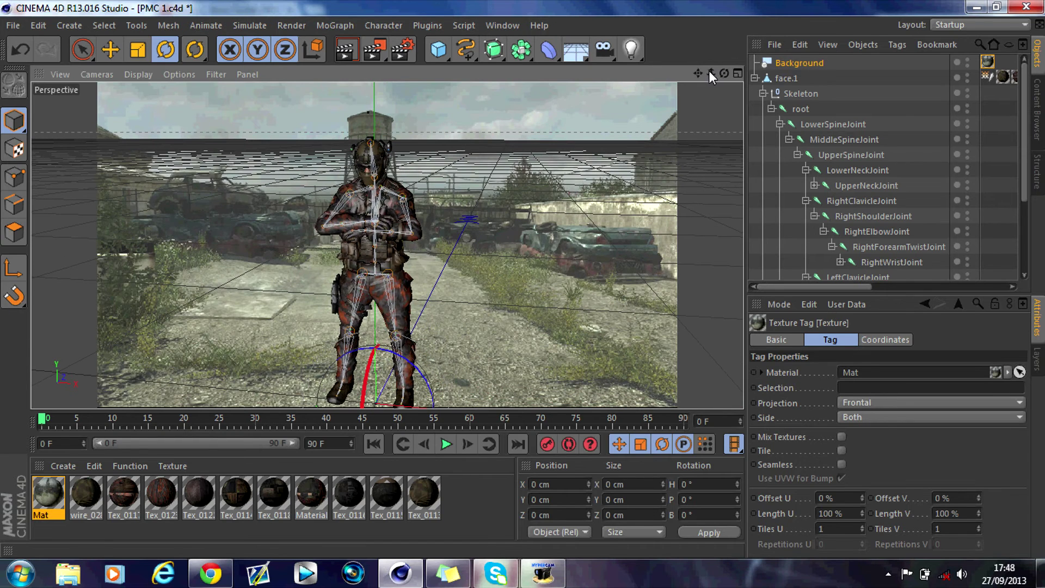
mouse_move(724, 73)
mouse_down()
mouse_move(525, 285)
mouse_move(388, 246)
mouse_up()
drag(698, 73, 387, 246)
click(348, 49)
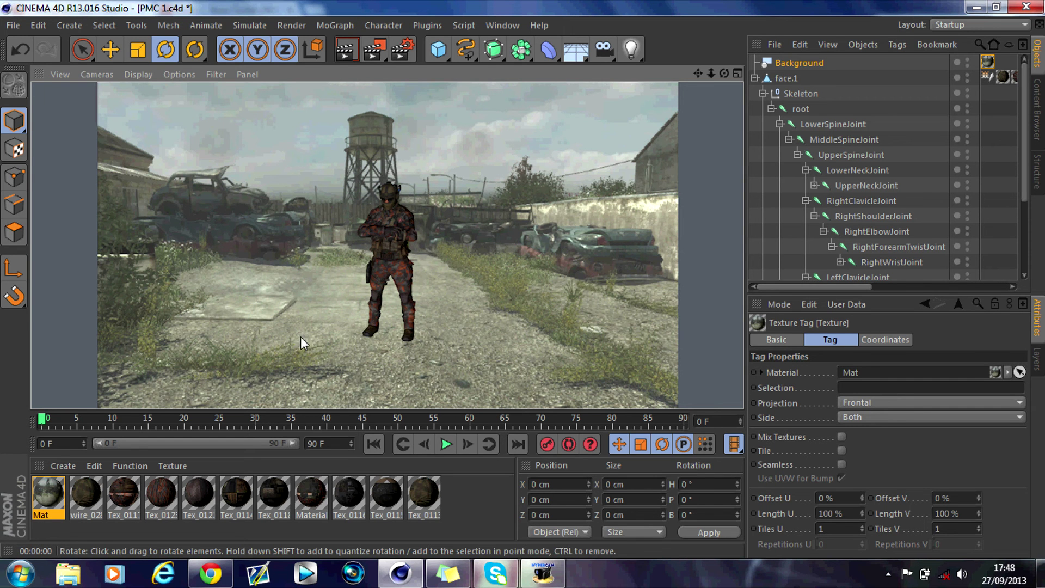
- Add a Plane and scale it into a wide ground surface of roughly 3940 × 4302 cm
click(438, 49)
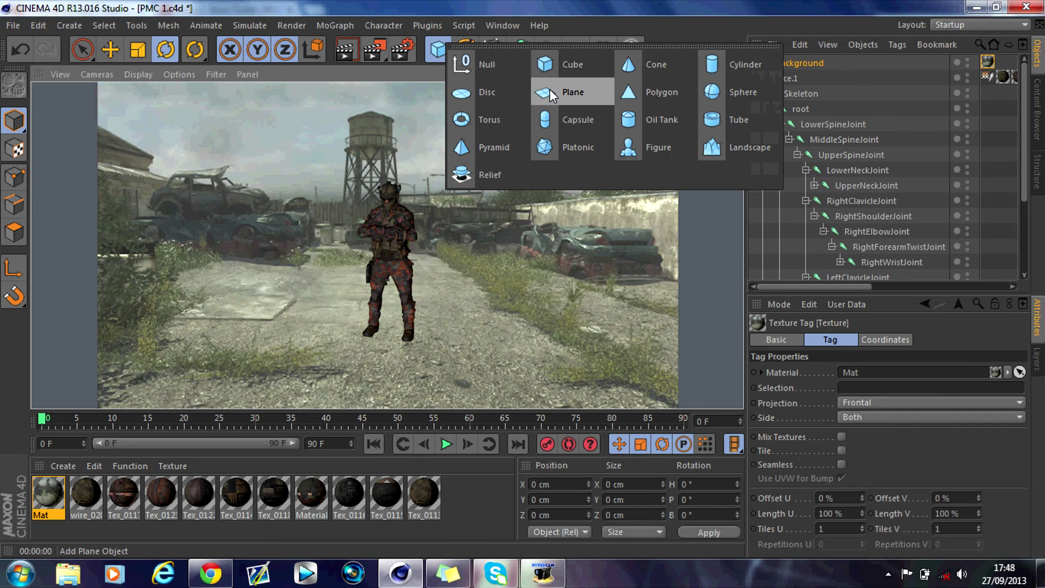
click(550, 91)
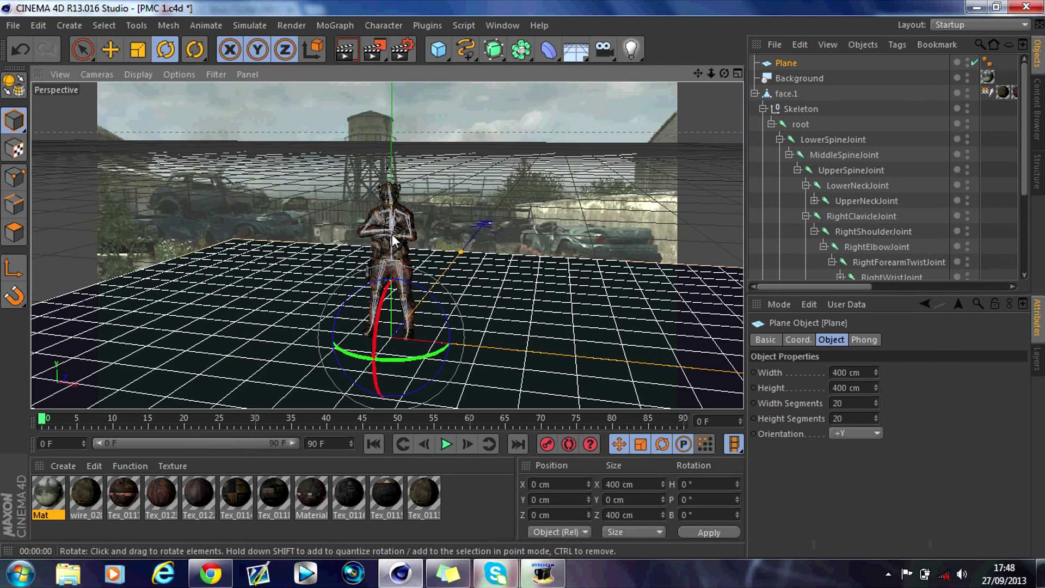
mouse_move(462, 254)
mouse_down()
mouse_move(480, 240)
mouse_move(465, 246)
mouse_up()
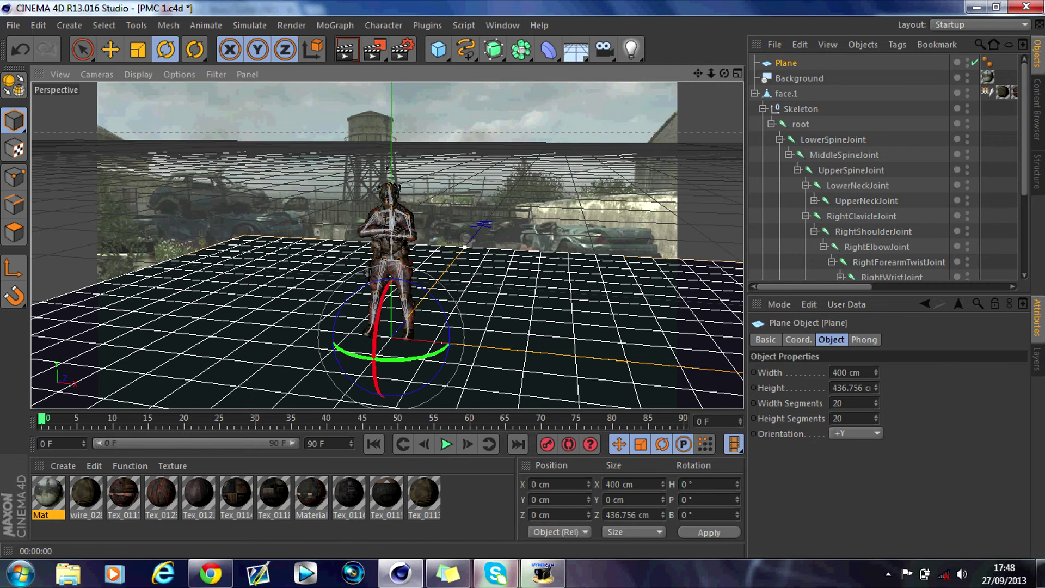
click(137, 50)
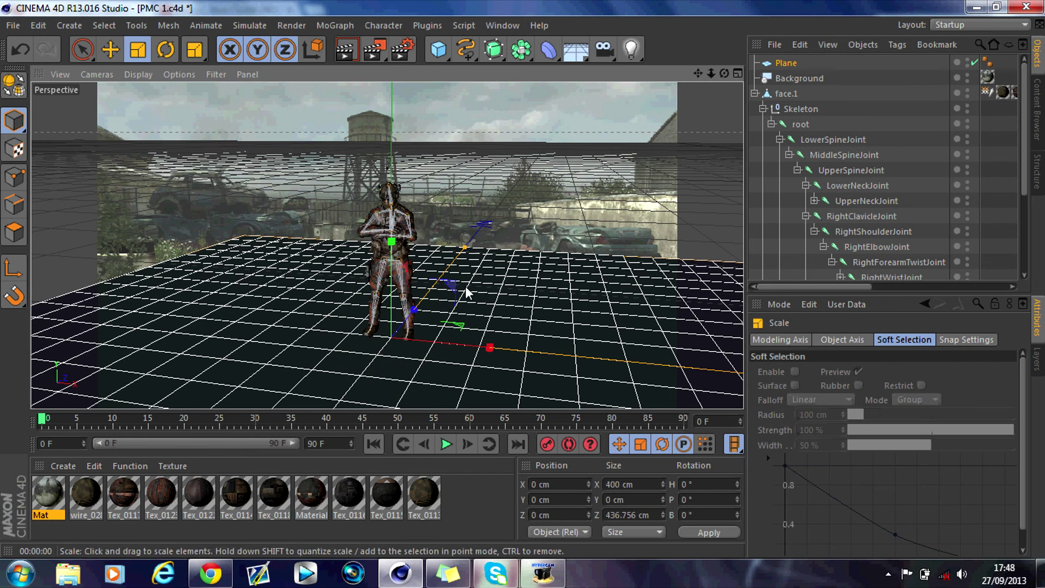
drag(418, 317, 549, 294)
drag(414, 293, 415, 310)
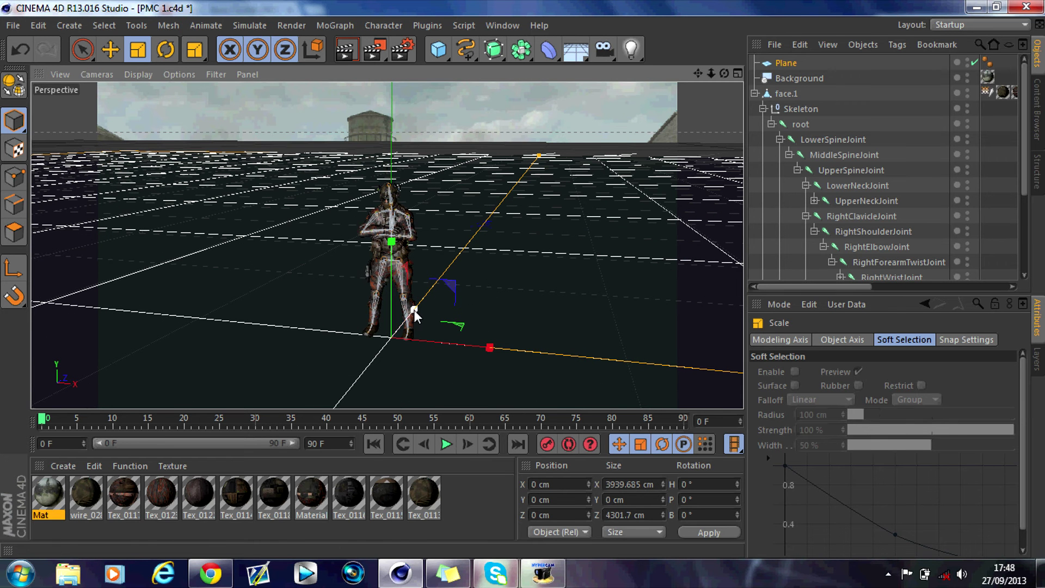
- Raise the floor plane to Y 0.957 cm just under the soldier's feet
click(109, 56)
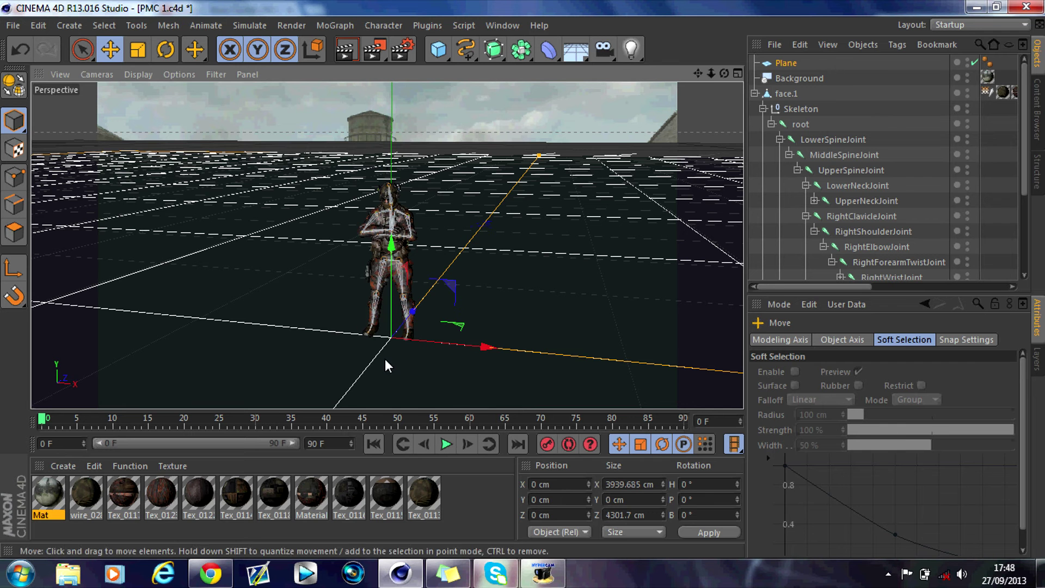
drag(711, 73, 661, 122)
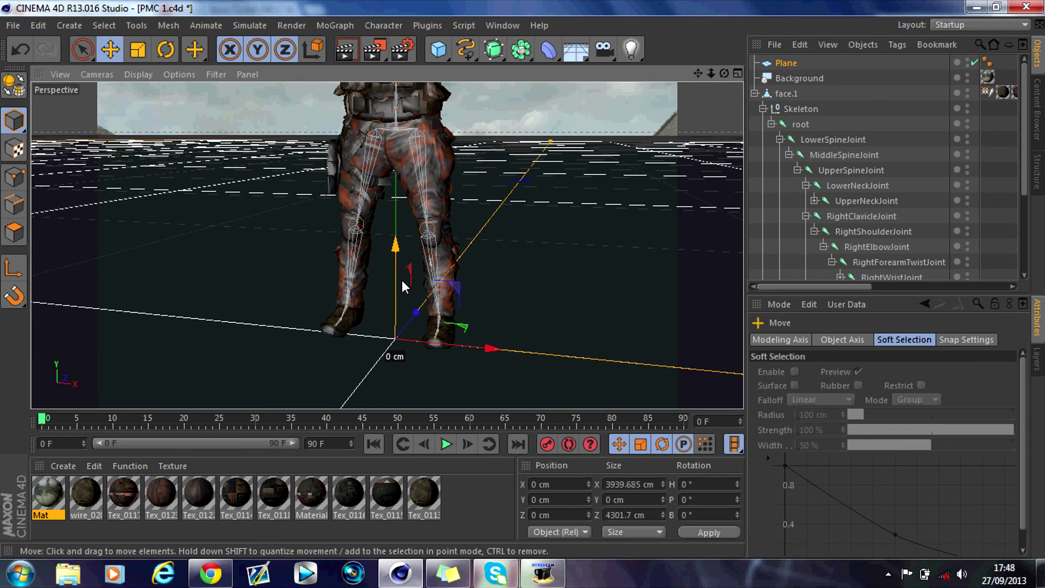
mouse_move(396, 280)
mouse_down()
mouse_move(396, 262)
mouse_move(395, 276)
mouse_up()
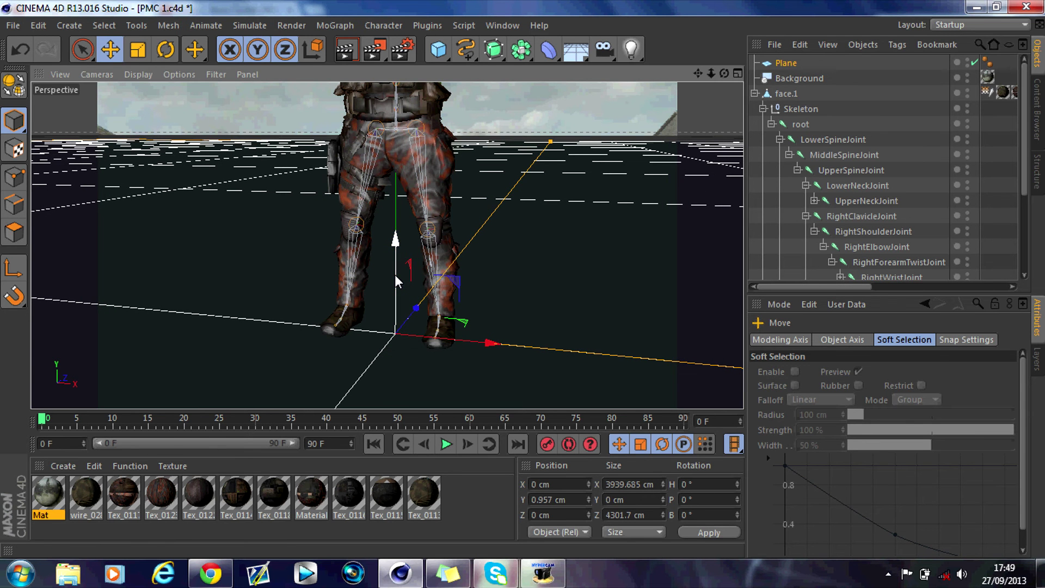
- Give the Plane a Compositing tag with Compositing Background enabled
click(354, 47)
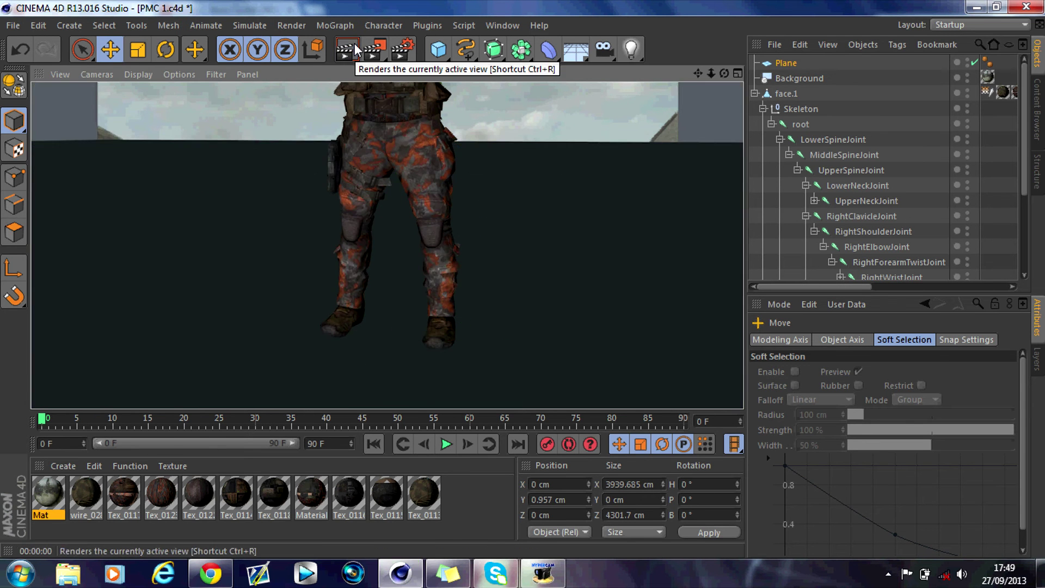
drag(711, 74, 697, 84)
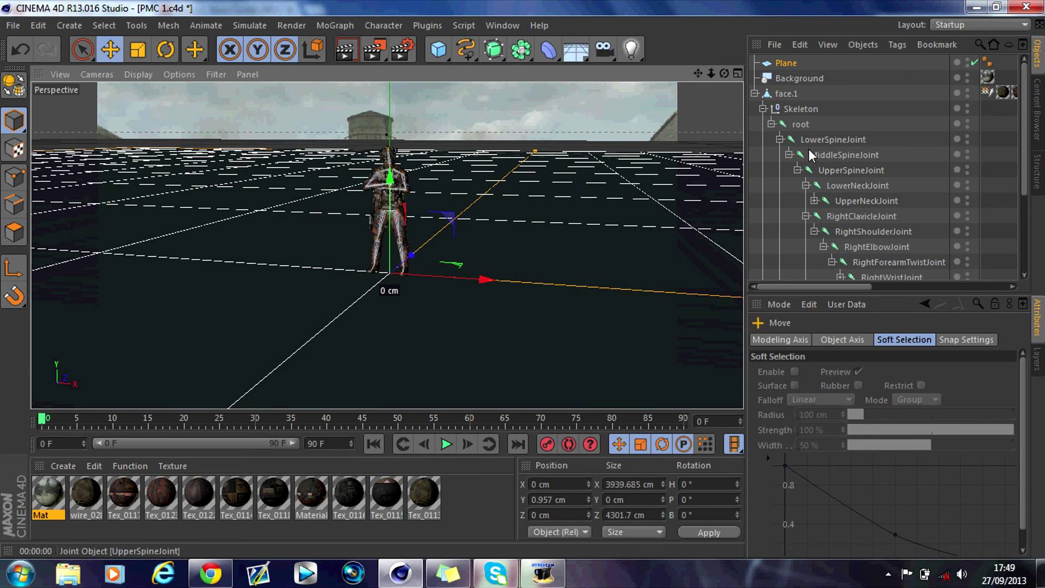
click(782, 64)
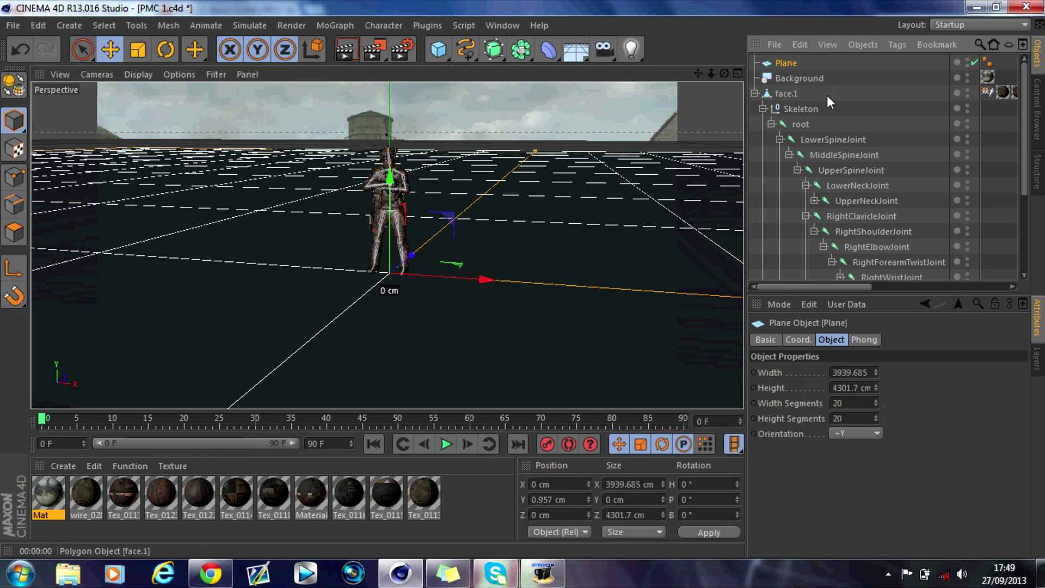
right_click(785, 65)
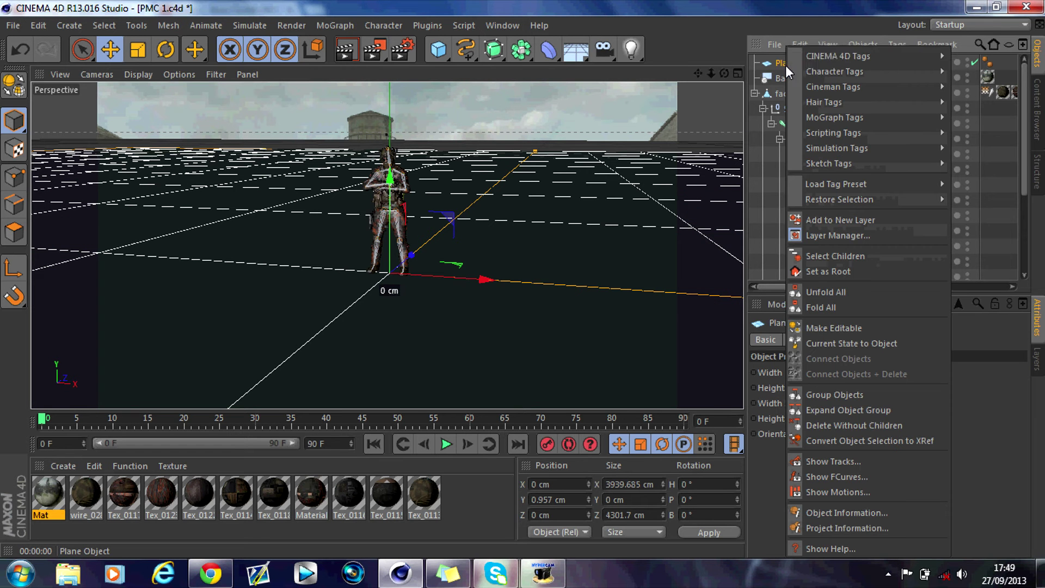
mouse_move(812, 60)
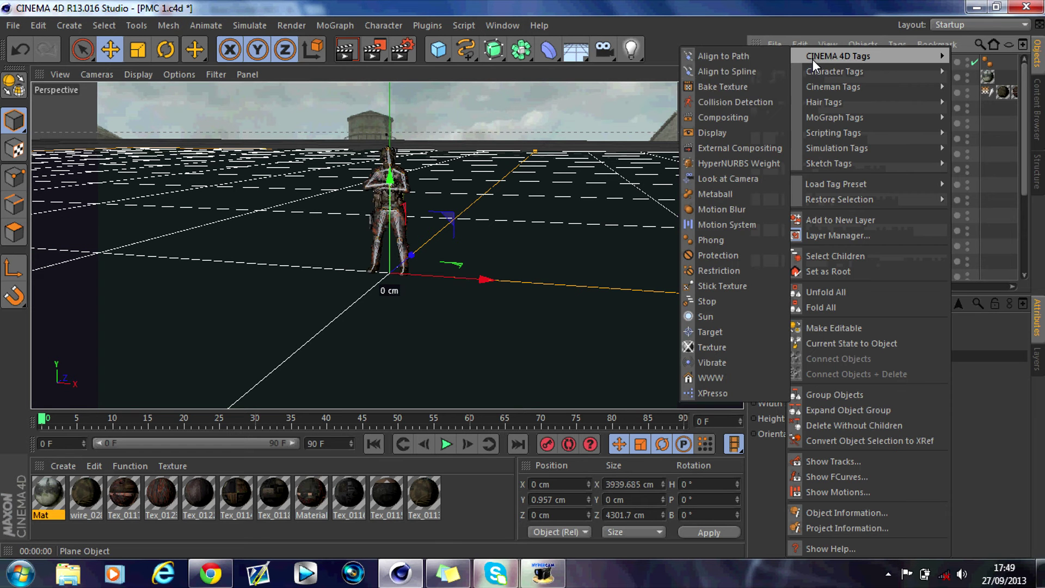
click(740, 122)
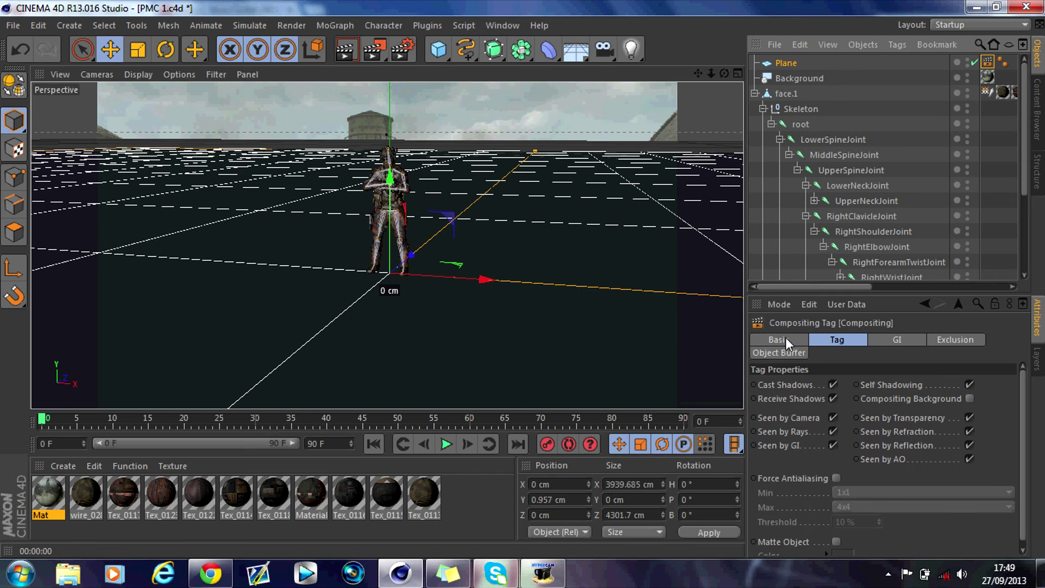
click(969, 398)
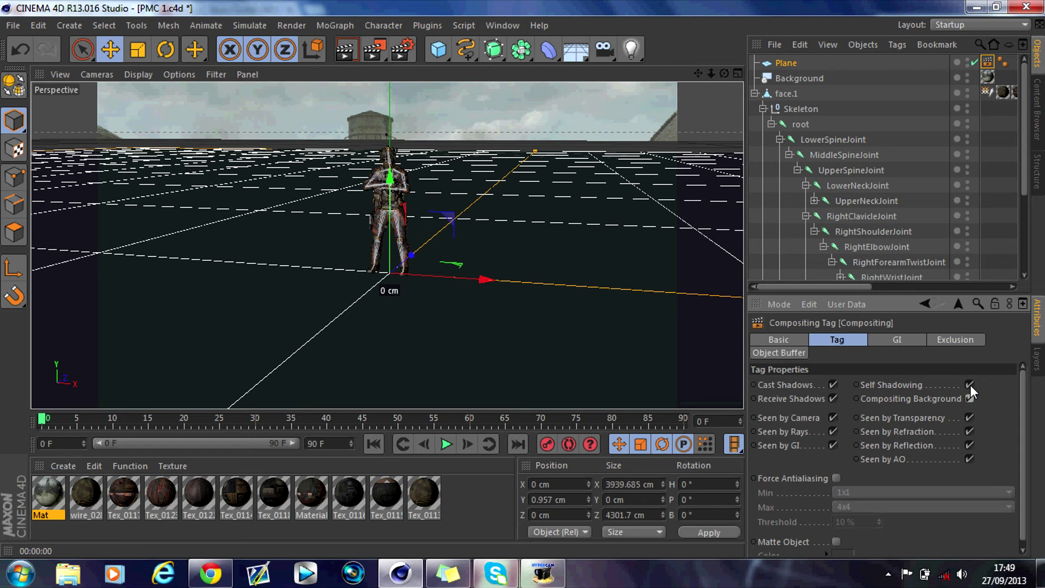
- Copy the Mat texture tag onto the Plane and render to preview the composite
ctrl+click(989, 79)
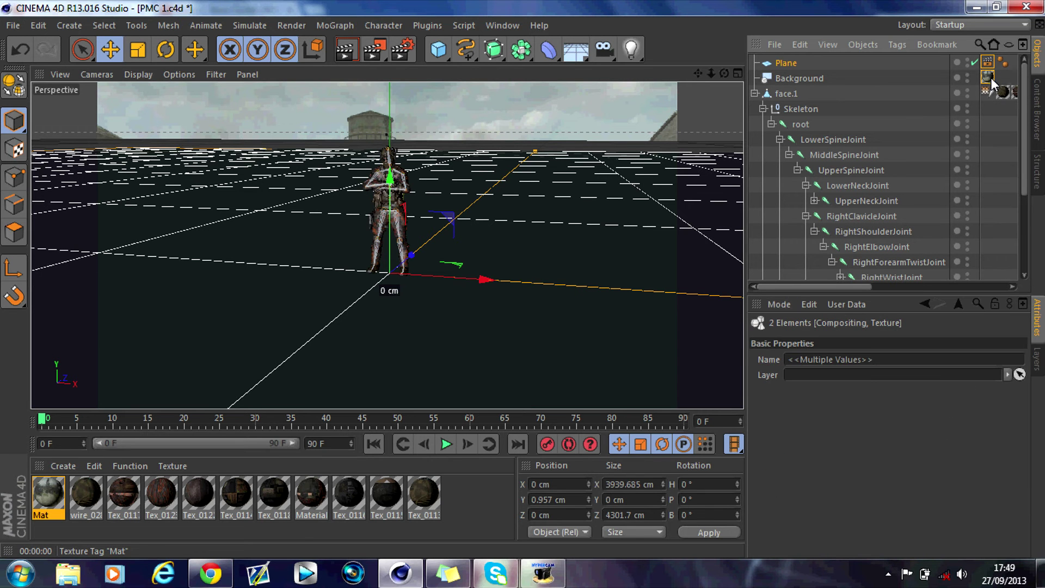
drag(821, 289, 874, 272)
ctrl+drag(863, 83, 885, 73)
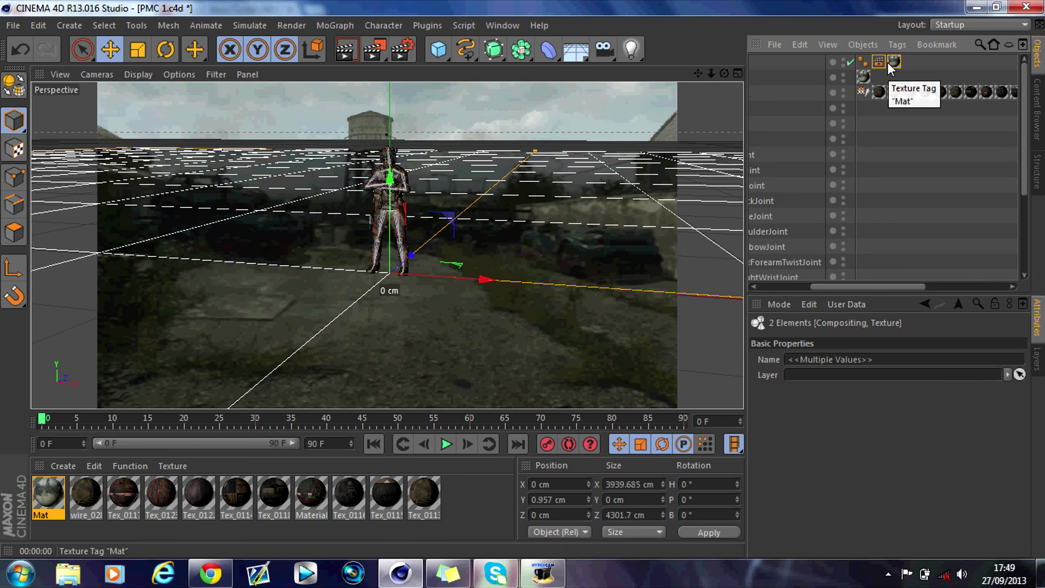
click(351, 57)
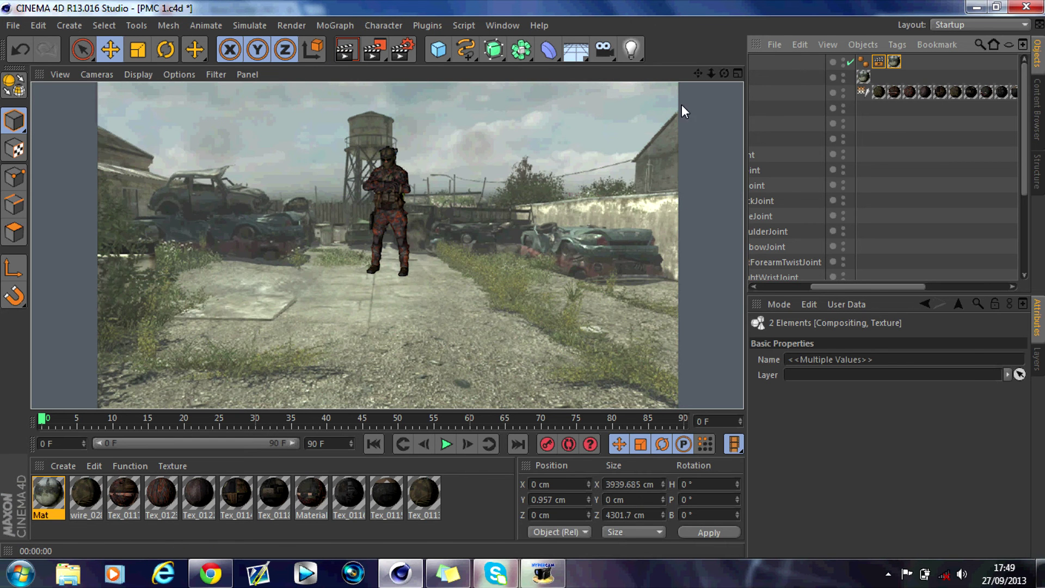
drag(698, 72, 721, 78)
click(346, 51)
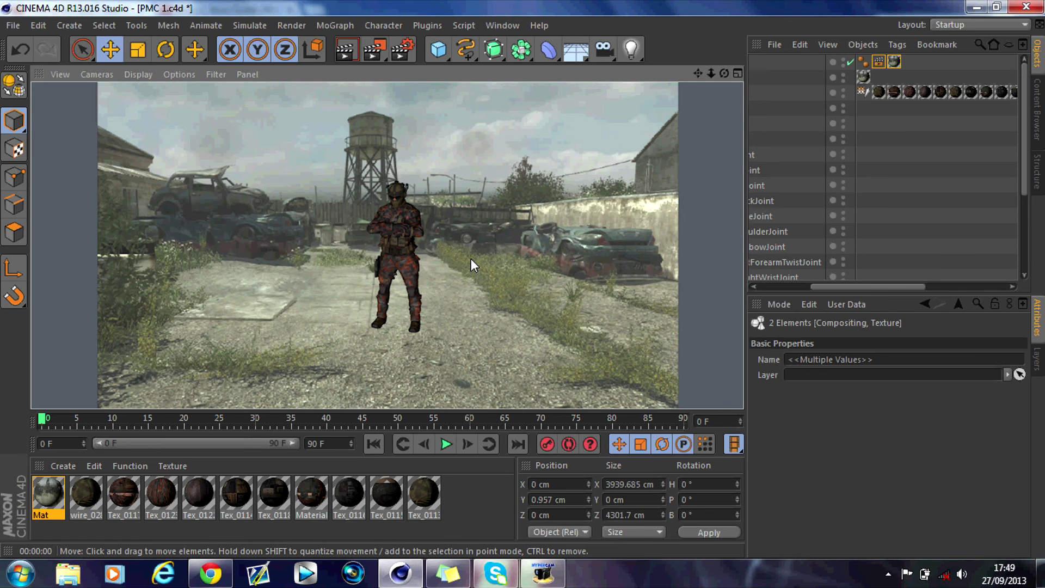
- Add an Ambient Occlusion effect with 50% contrast and 160 cm maximum ray length
click(400, 52)
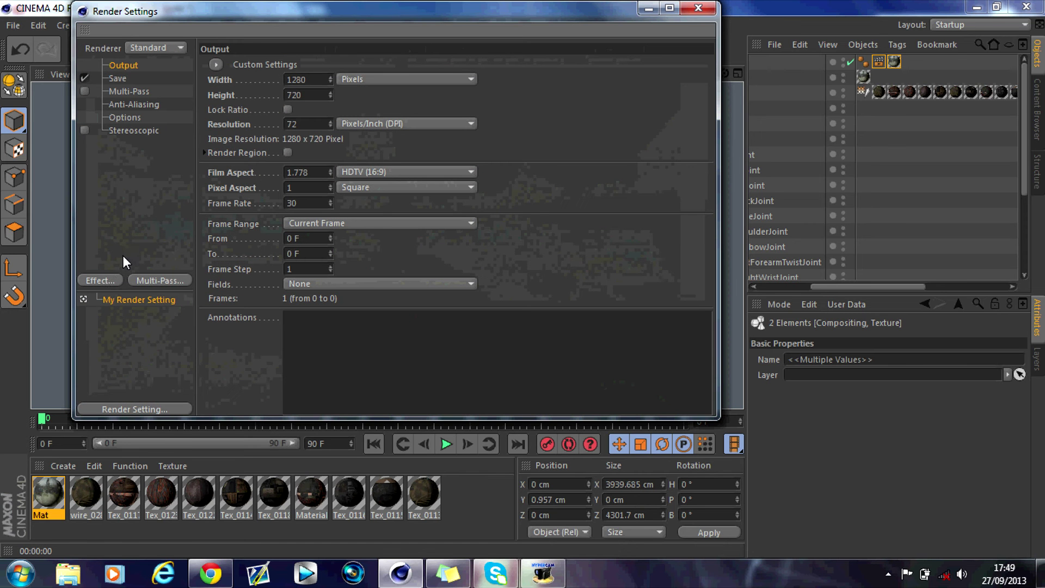
click(105, 281)
click(150, 243)
double_click(310, 214)
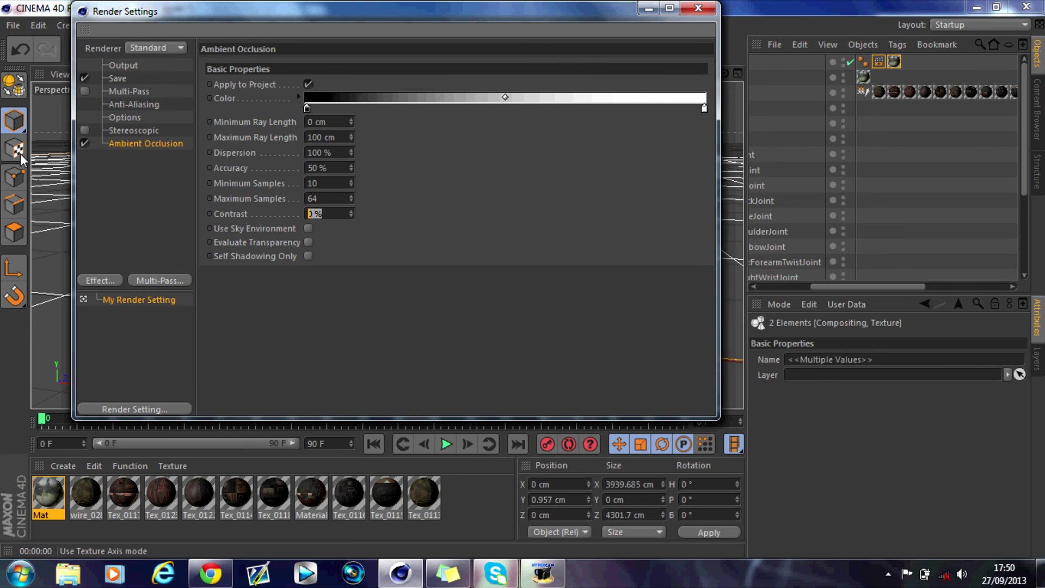
text(50)
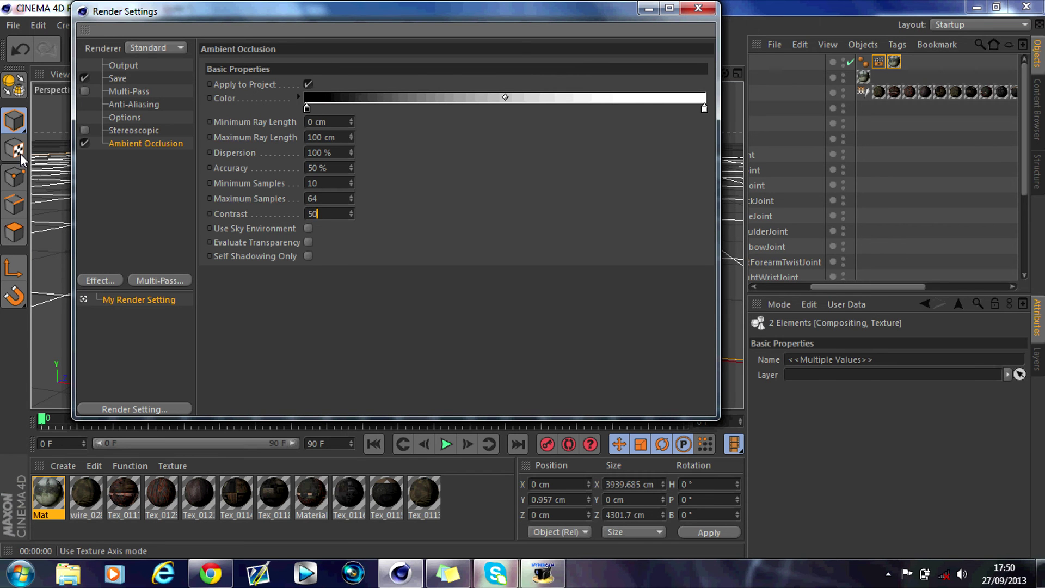
double_click(340, 137)
text(160)
key(Return)
click(699, 9)
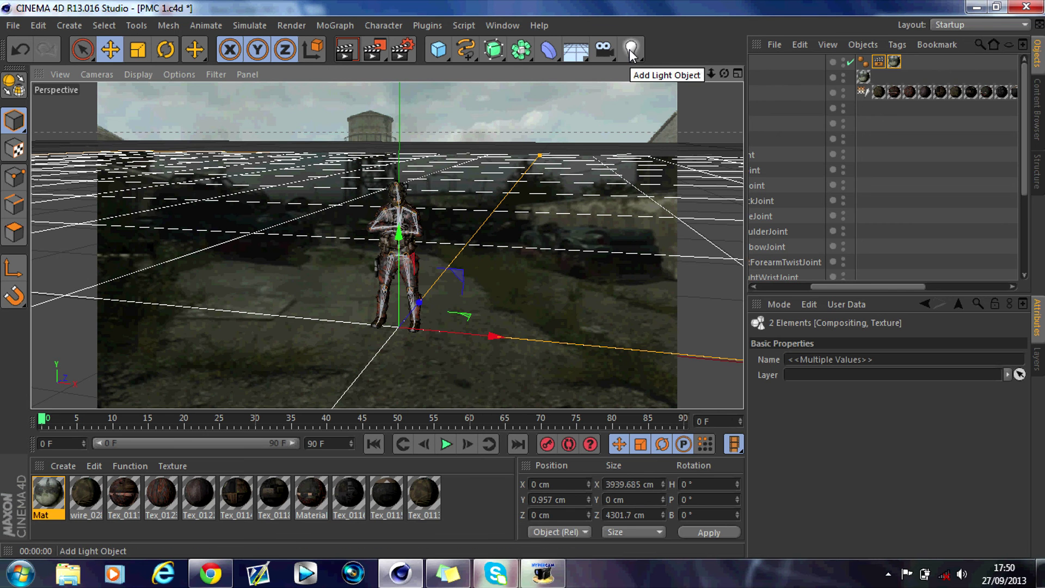
- Add an omni light above the soldier and render to check the lighting
drag(631, 52, 660, 66)
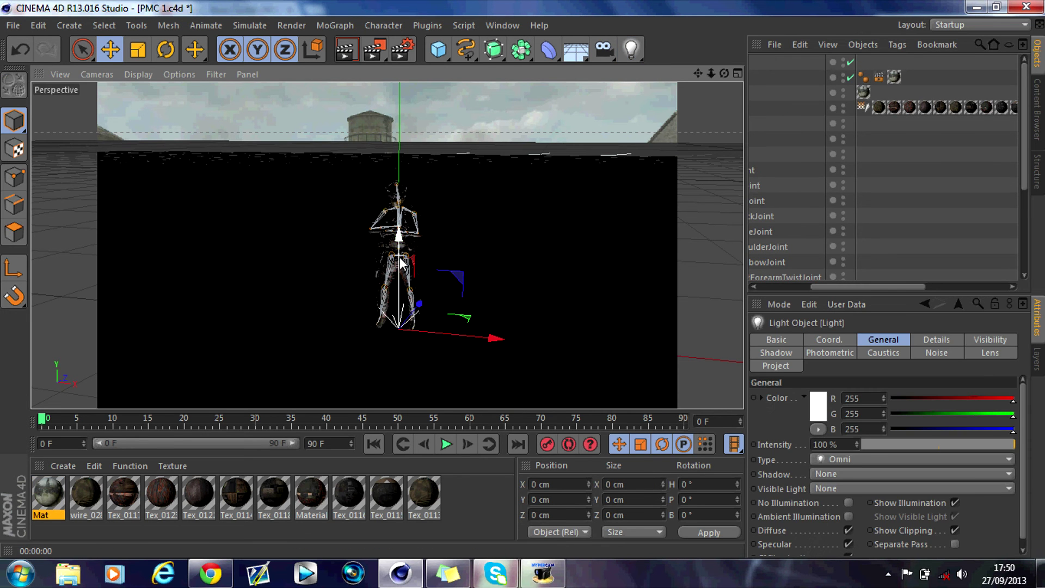
drag(401, 261, 363, 93)
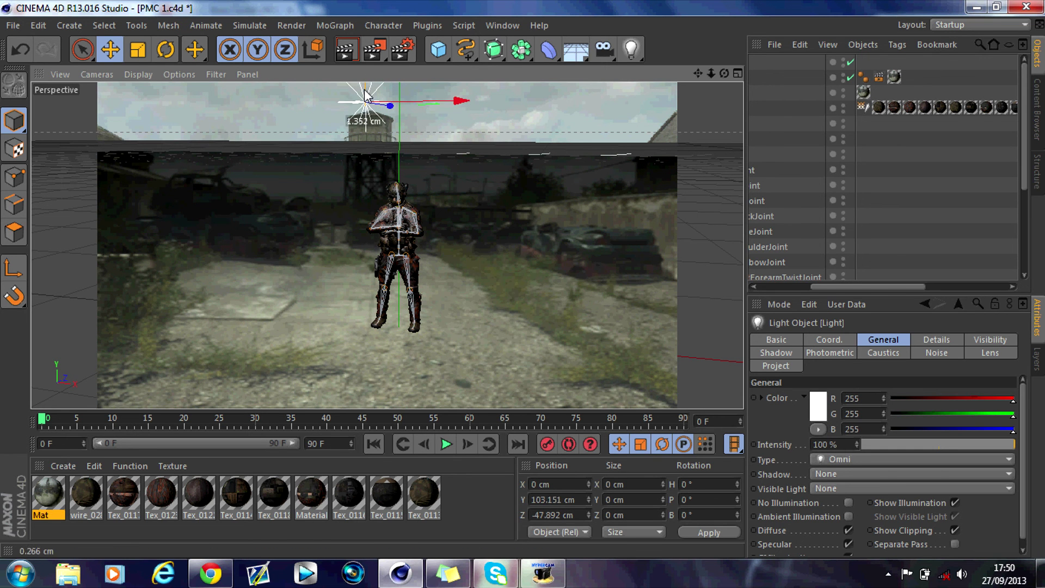
click(347, 53)
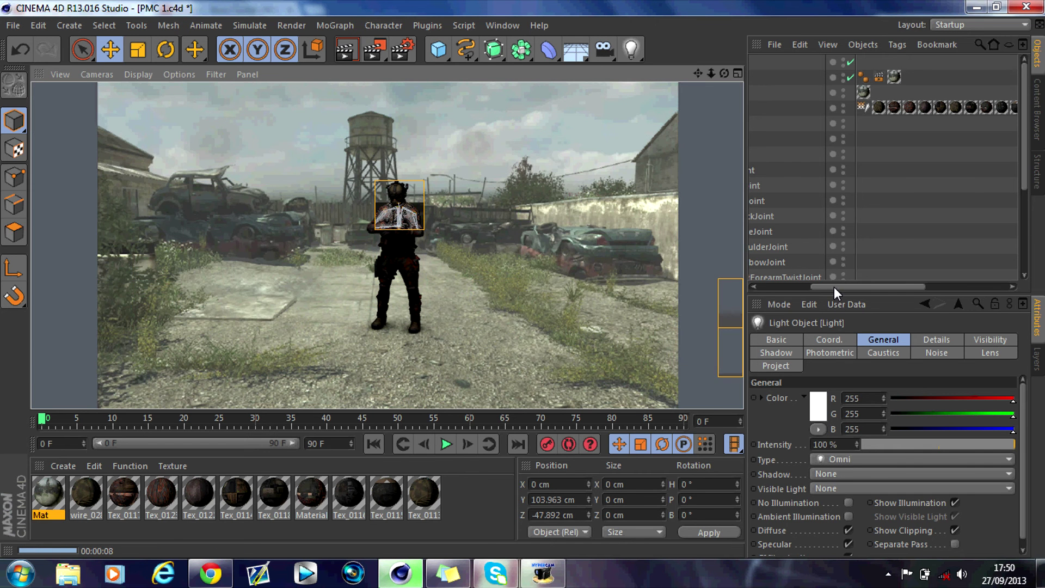
- Compare against the finished video in the browser, then return to Cinema 4D
click(210, 573)
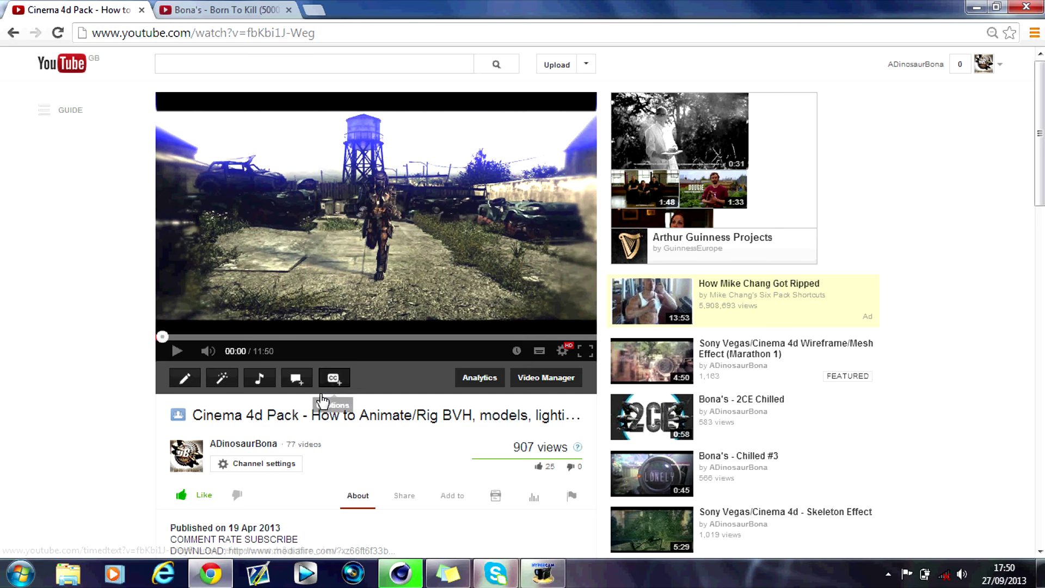
click(407, 575)
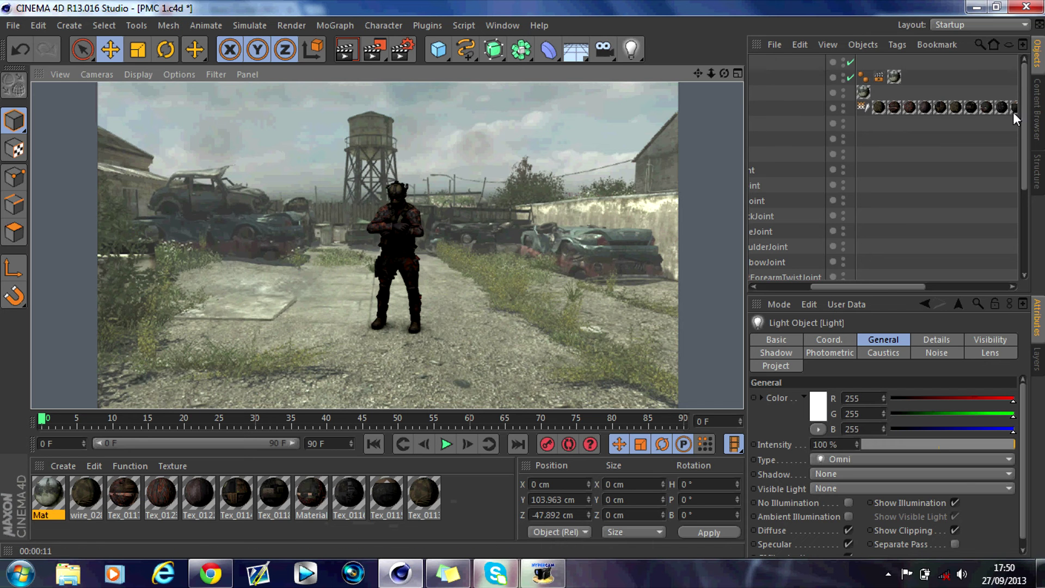
drag(880, 286, 826, 286)
- Paste the lights null, turn on its editor and render visibility, and render a preview
click(791, 53)
click(796, 45)
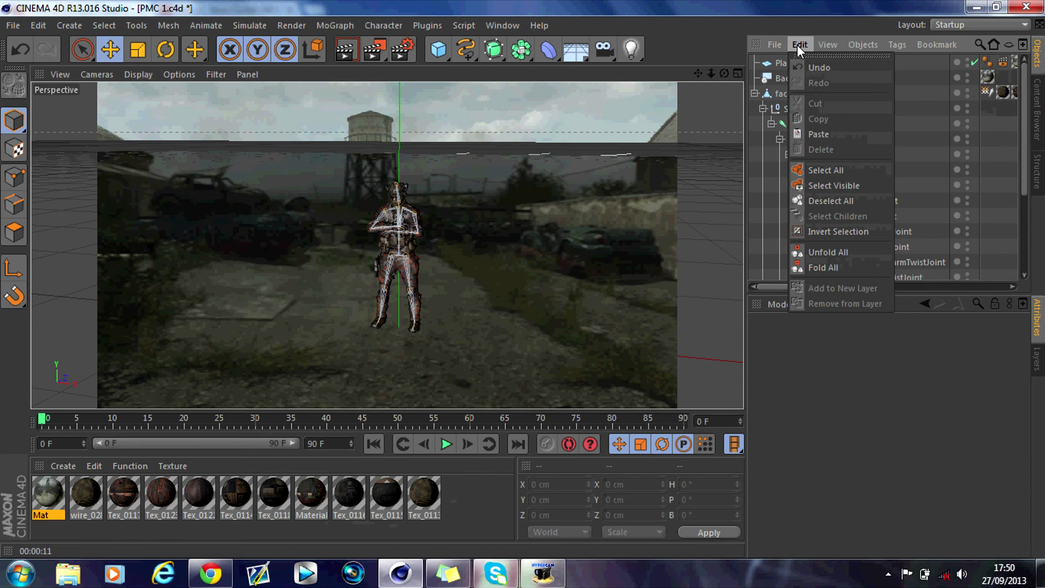
click(817, 129)
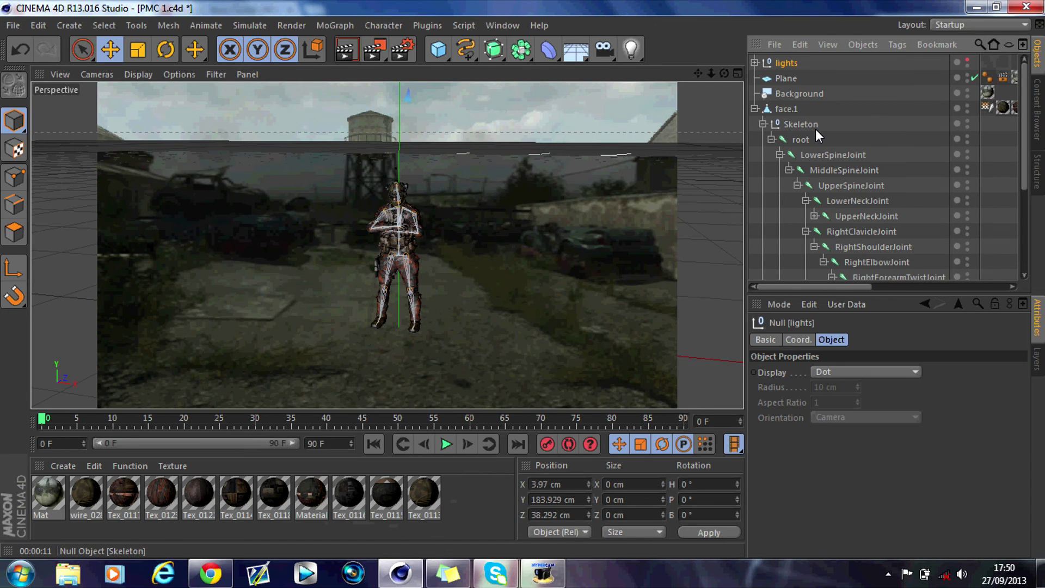
click(967, 61)
click(967, 67)
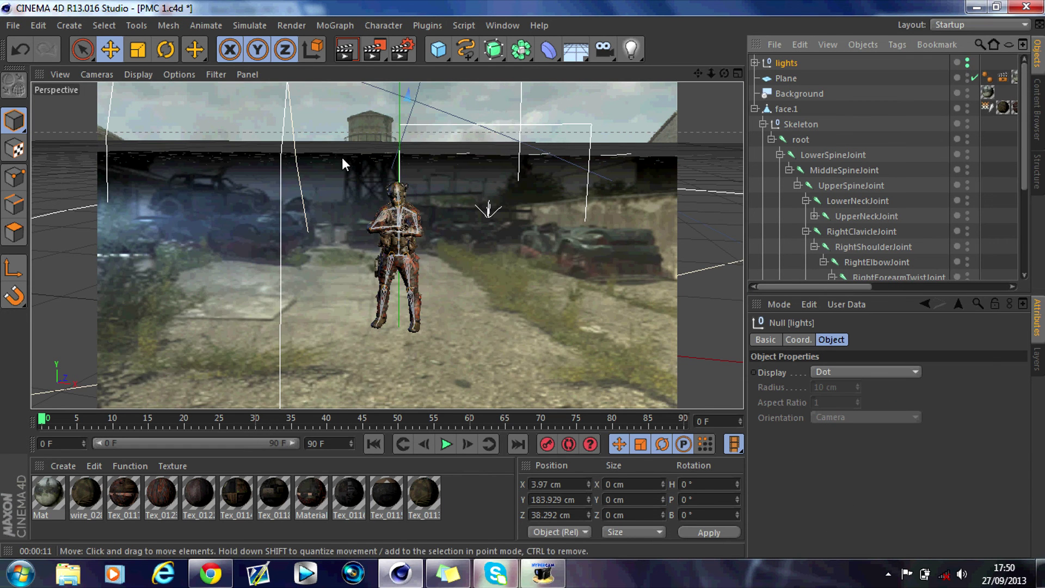
click(345, 49)
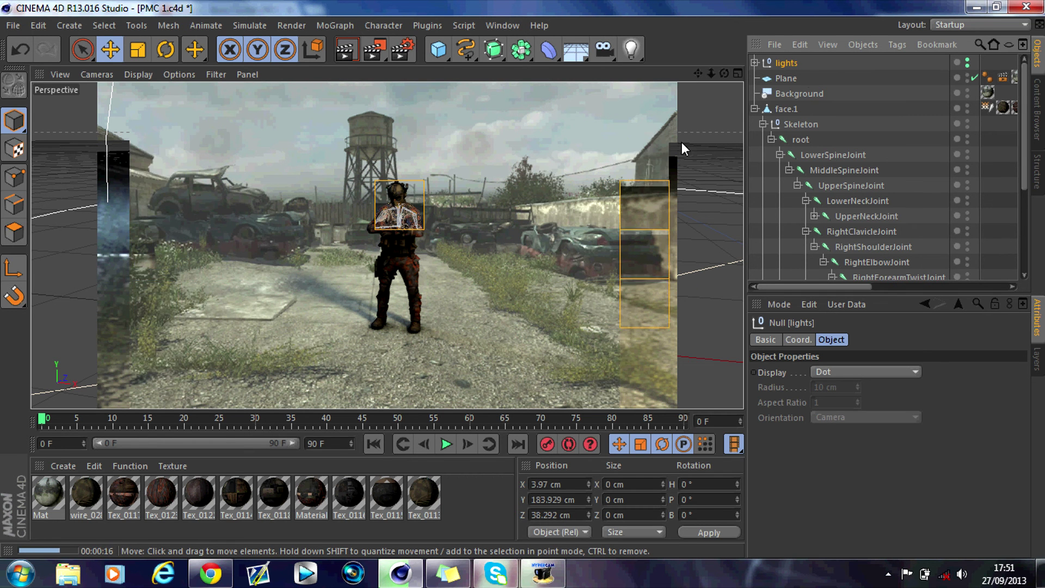
click(789, 77)
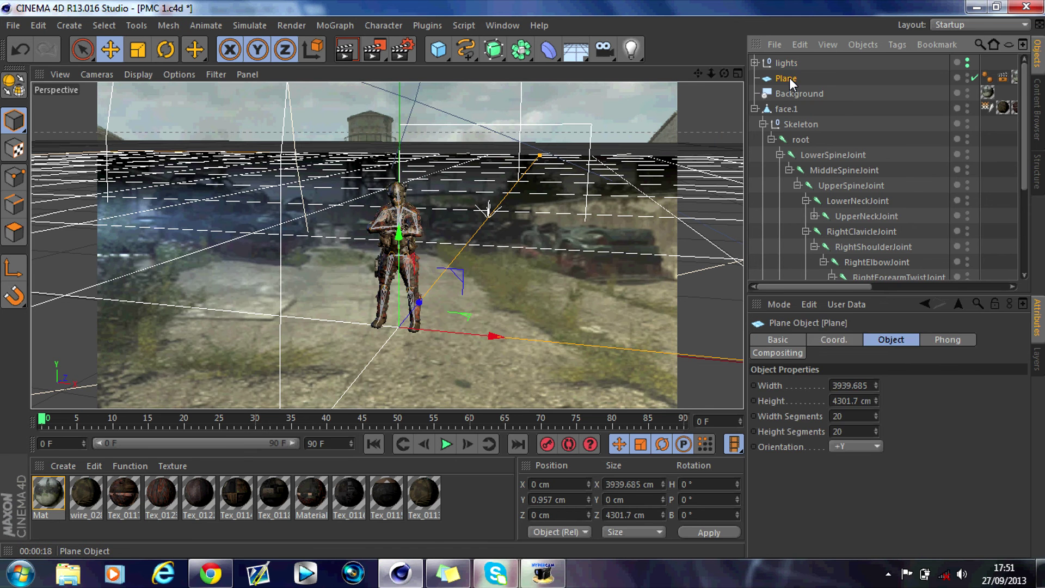
- Copy and paste the floor plane to create a duplicate, Plane.1
right_click(789, 77)
click(819, 9)
click(799, 45)
click(808, 118)
click(800, 44)
click(813, 133)
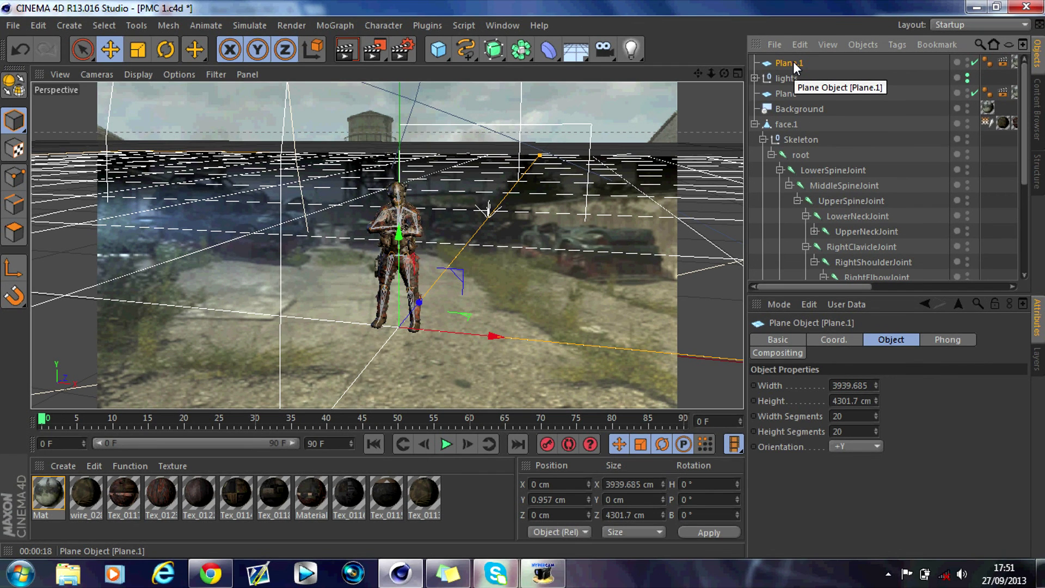
- Rotate Plane.1 upright to P 84.3° and scale it down to about 92 x 100 cm
click(165, 57)
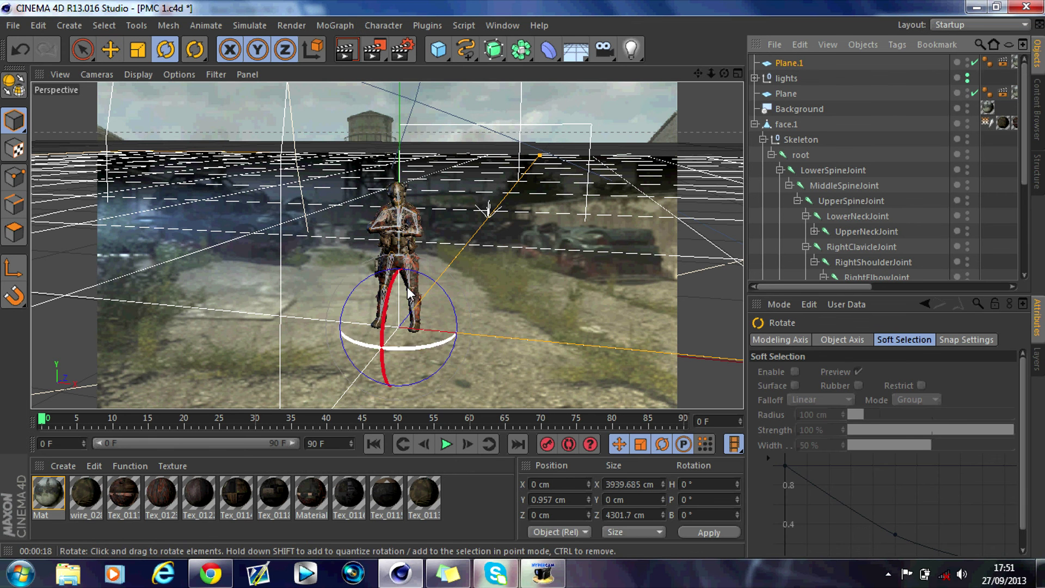
drag(396, 293, 389, 372)
key(t)
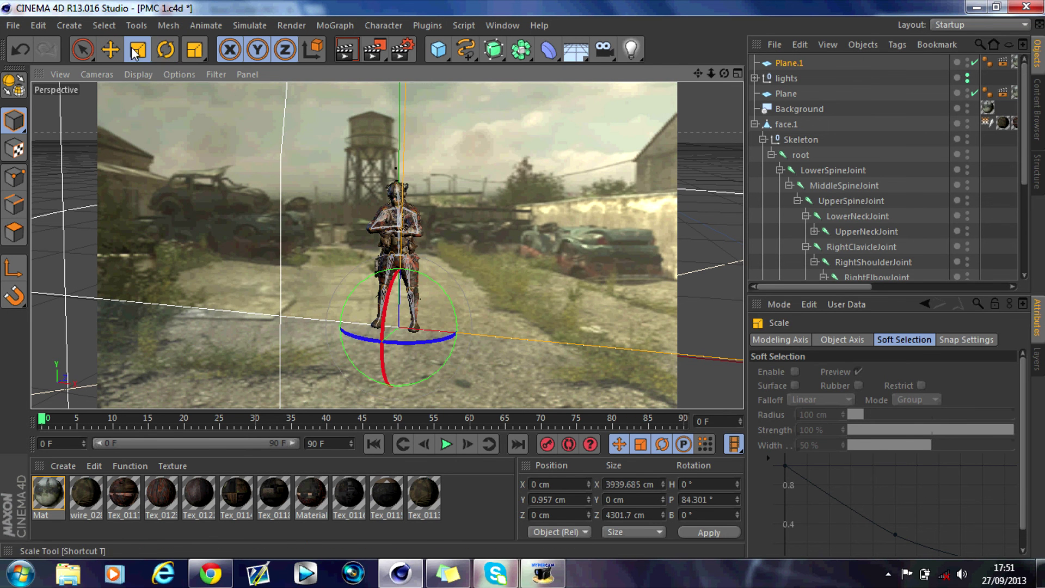
drag(283, 267, 242, 268)
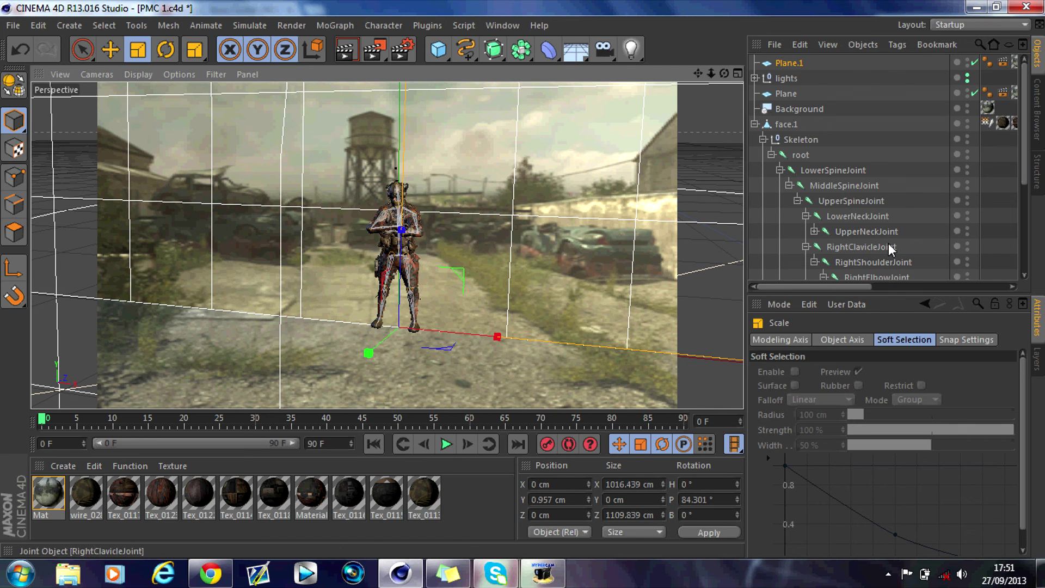
drag(668, 268, 267, 234)
drag(549, 234, 381, 217)
- Position the wall panel to the left of the soldier and raise it slightly
click(110, 48)
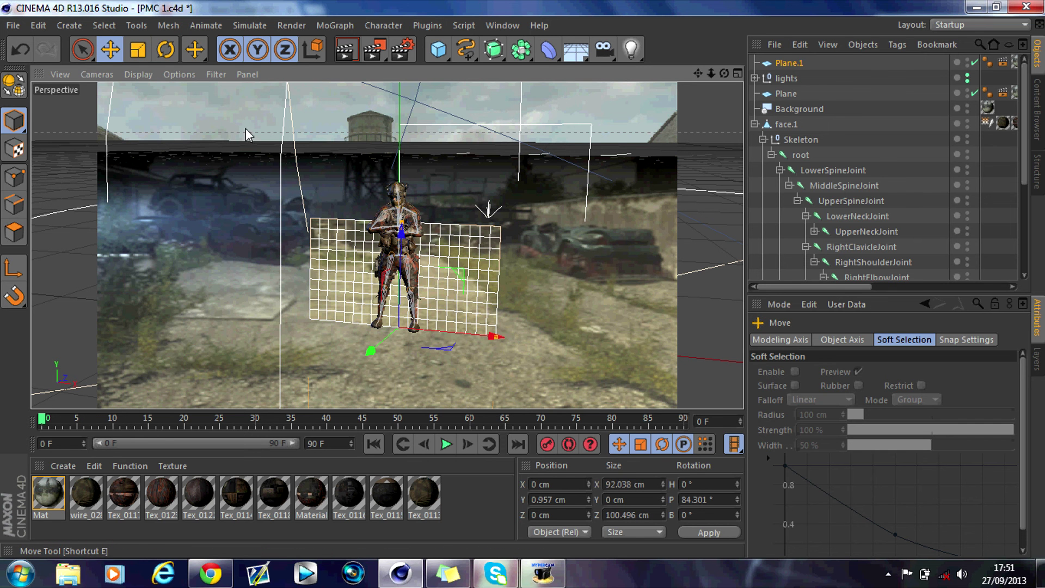
drag(482, 333, 309, 316)
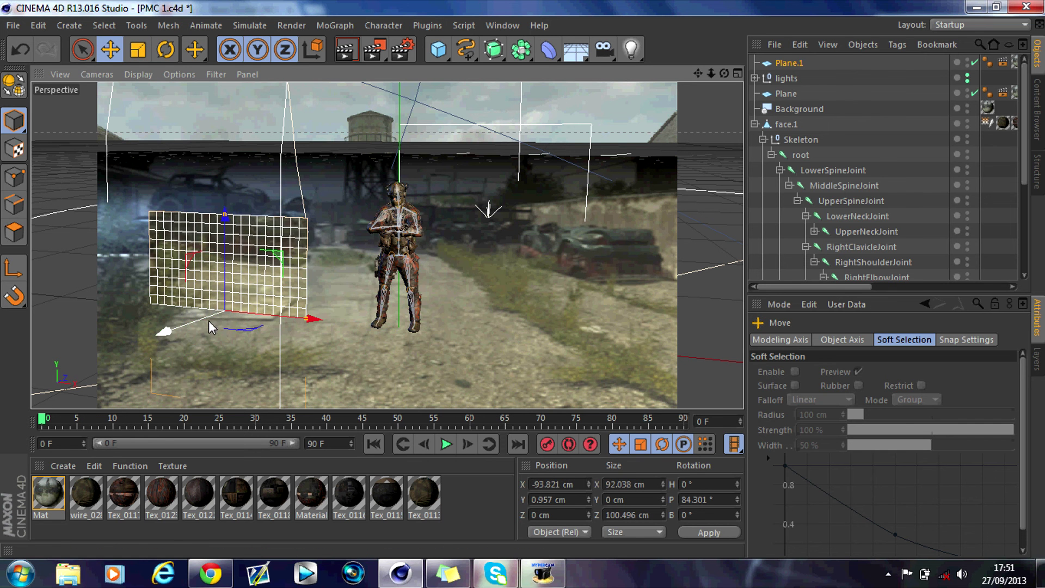
drag(209, 320, 255, 286)
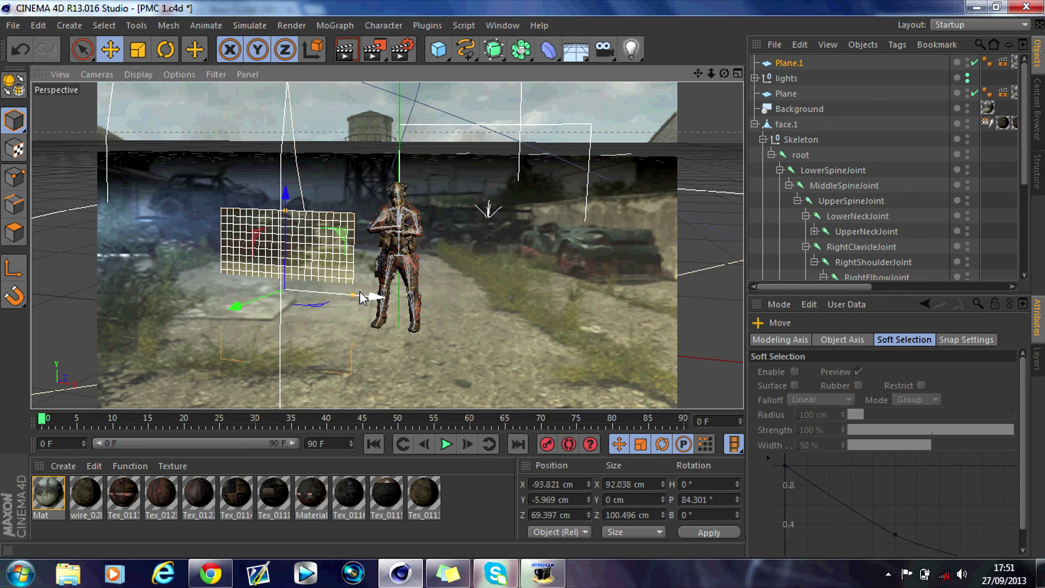
drag(362, 298, 305, 293)
drag(231, 269, 230, 238)
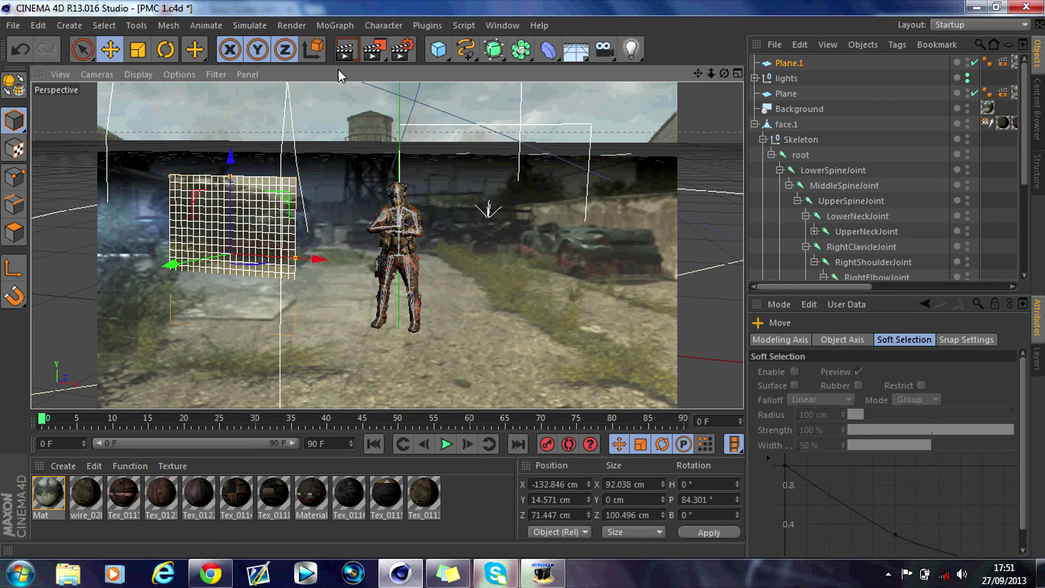
- Render a preview with the new wall panel and compare it with the finished YouTube composite
click(356, 49)
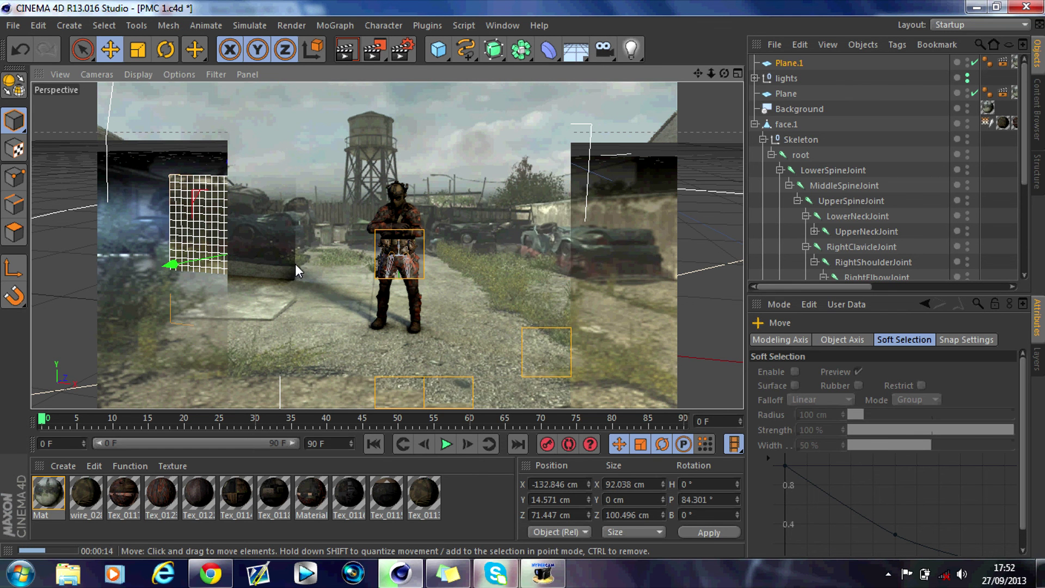
click(518, 225)
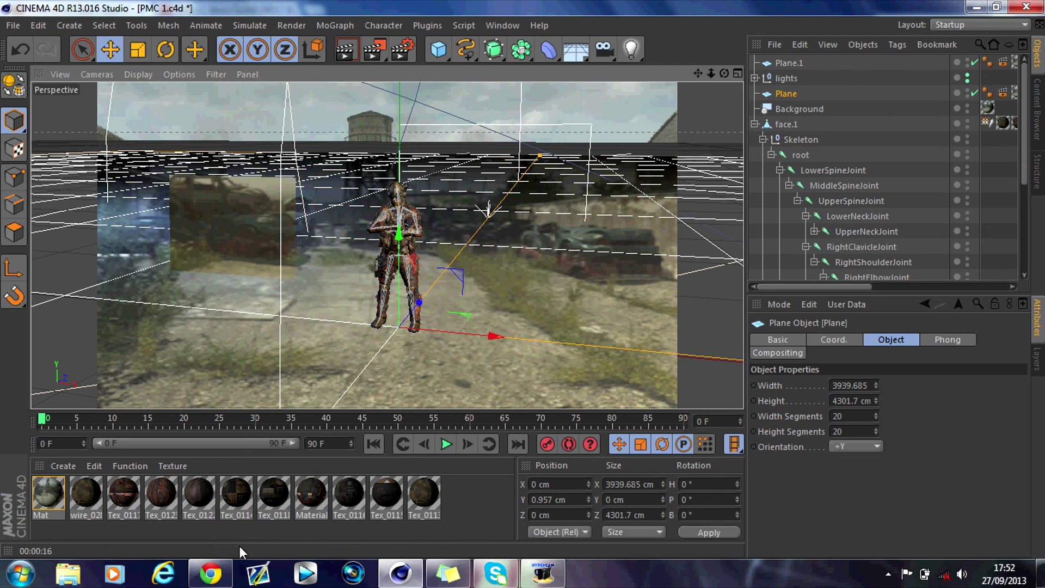
click(224, 566)
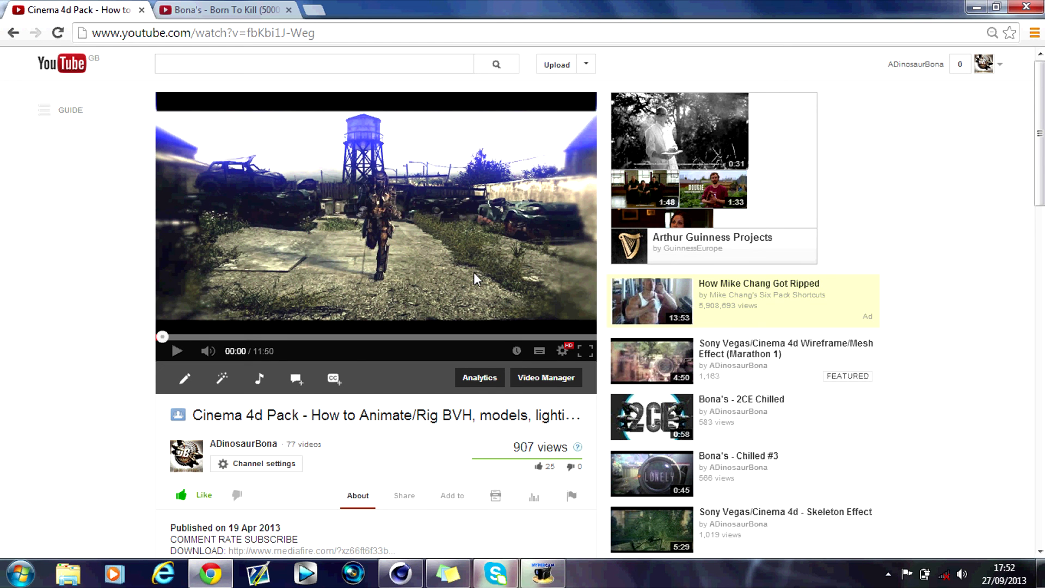
click(401, 571)
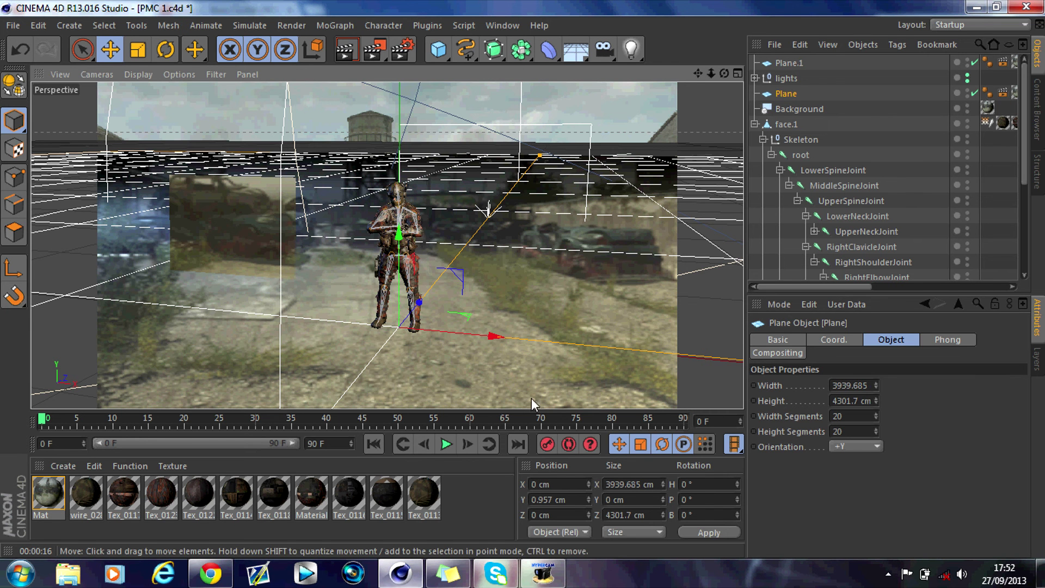
drag(697, 72, 716, 71)
alt+middle_drag(387, 246, 387, 246)
alt+right_drag(387, 246, 387, 246)
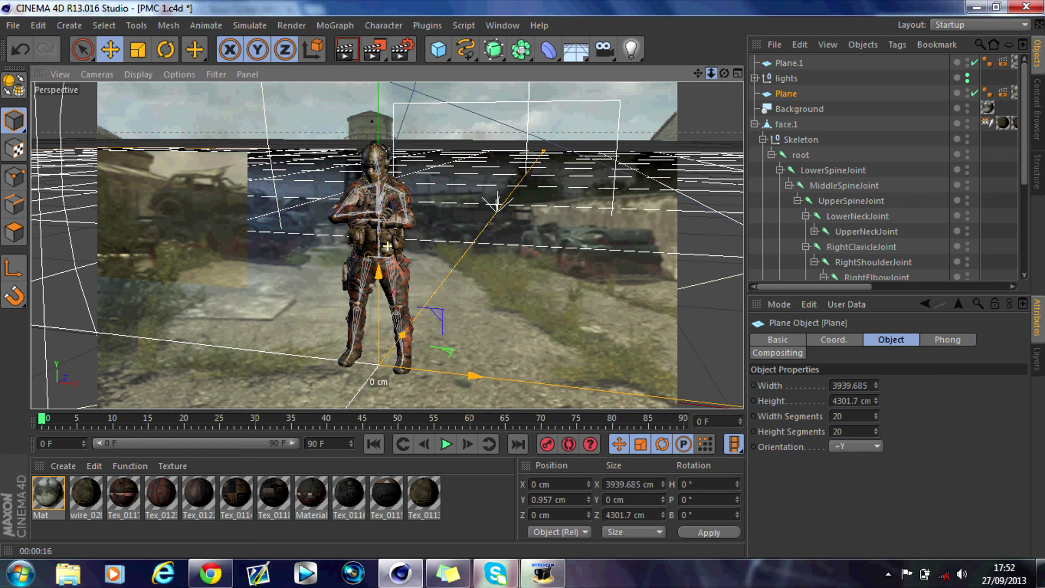
click(346, 50)
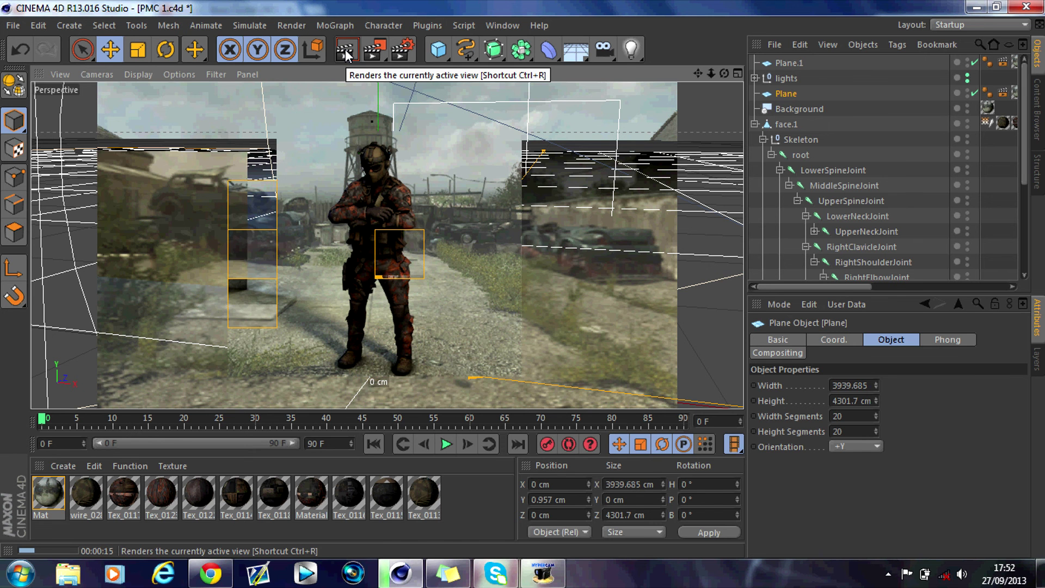
click(481, 185)
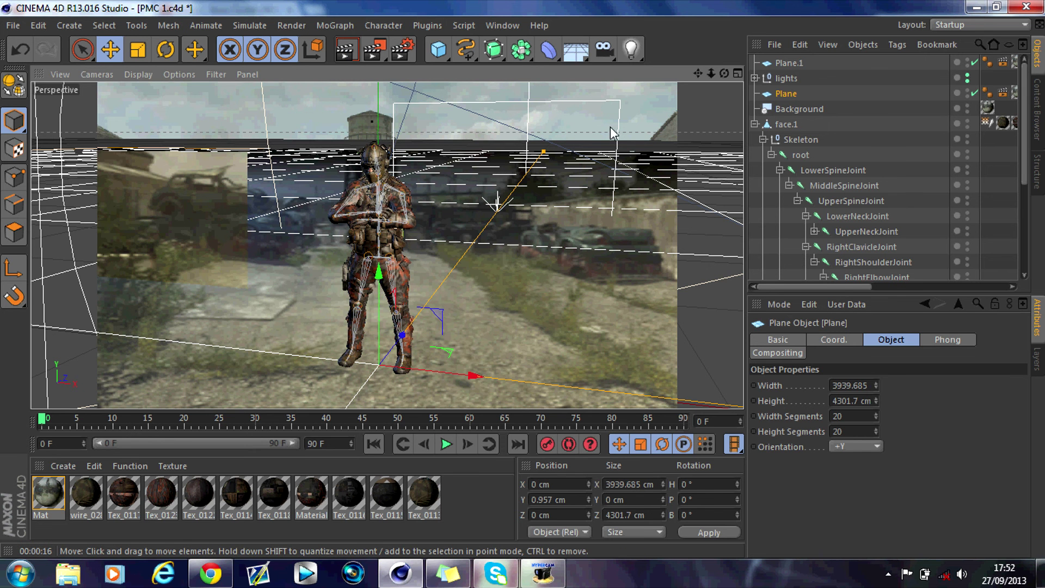